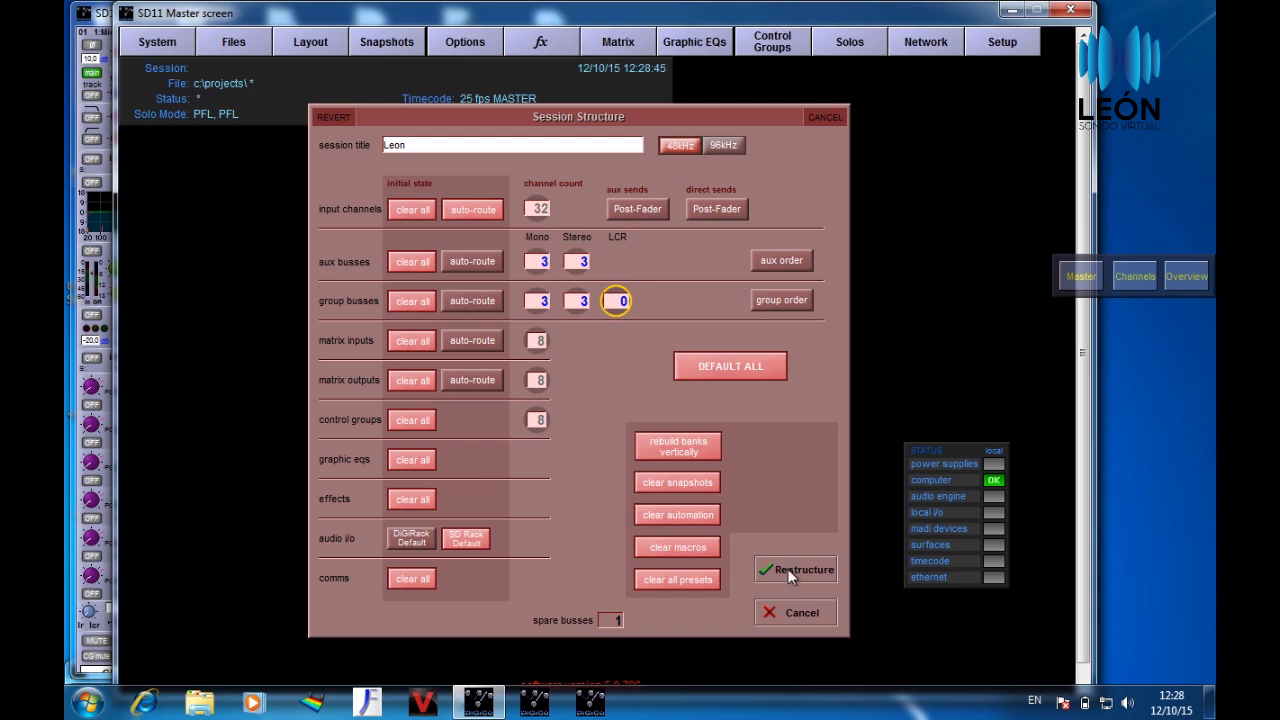
# - Restructure the session with the configured settings and save it under the file name Leon
pyautogui.click(775, 569)
pyautogui.click(782, 660)
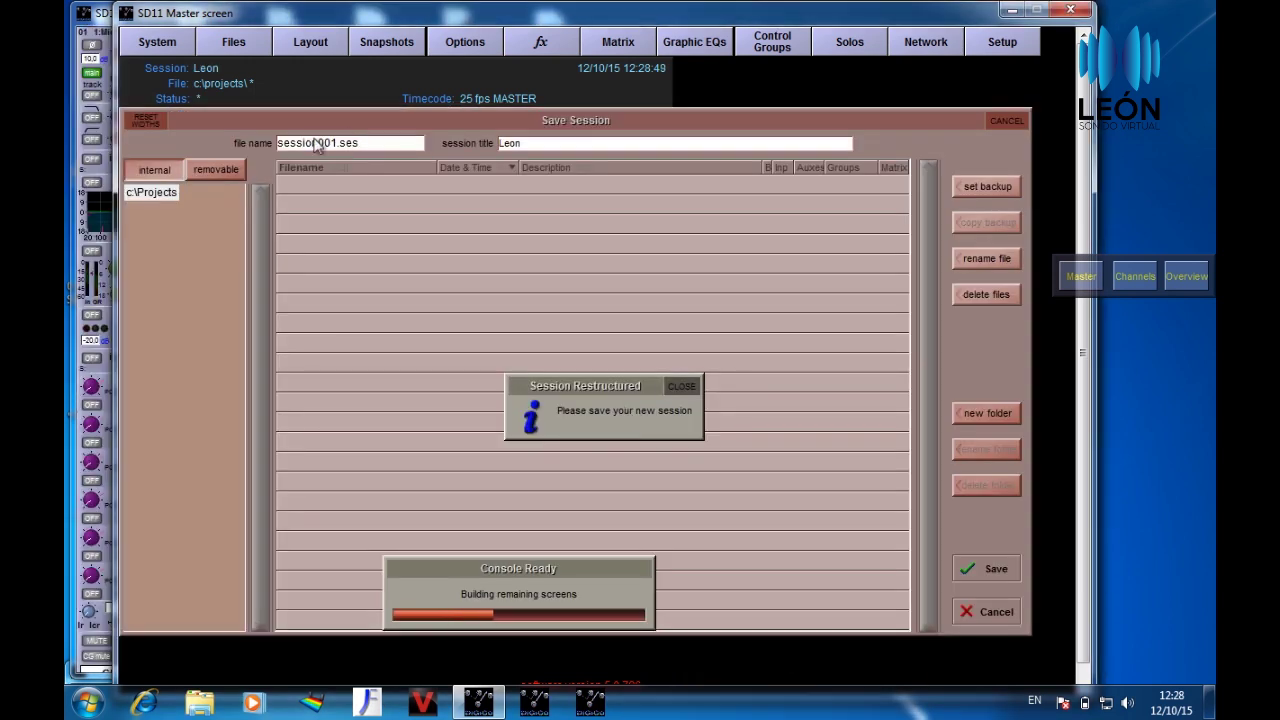
pyautogui.click(314, 141)
pyautogui.write('Leon')
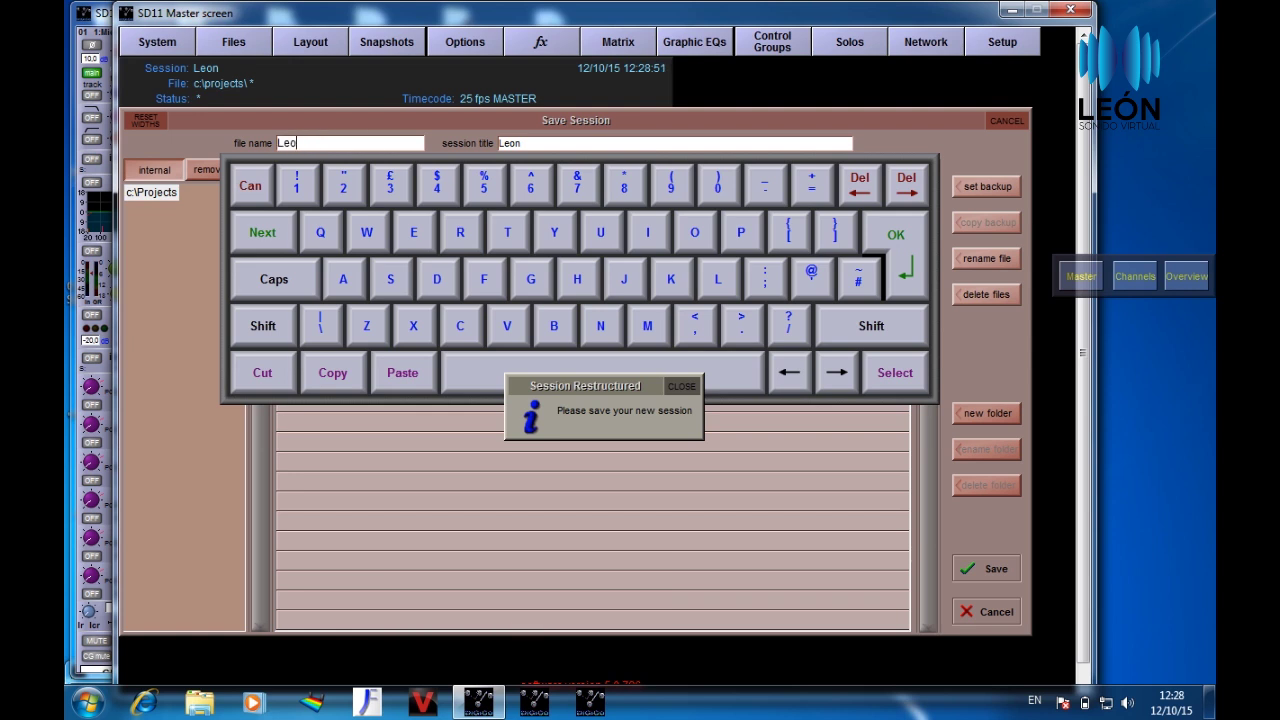
pyautogui.click(903, 258)
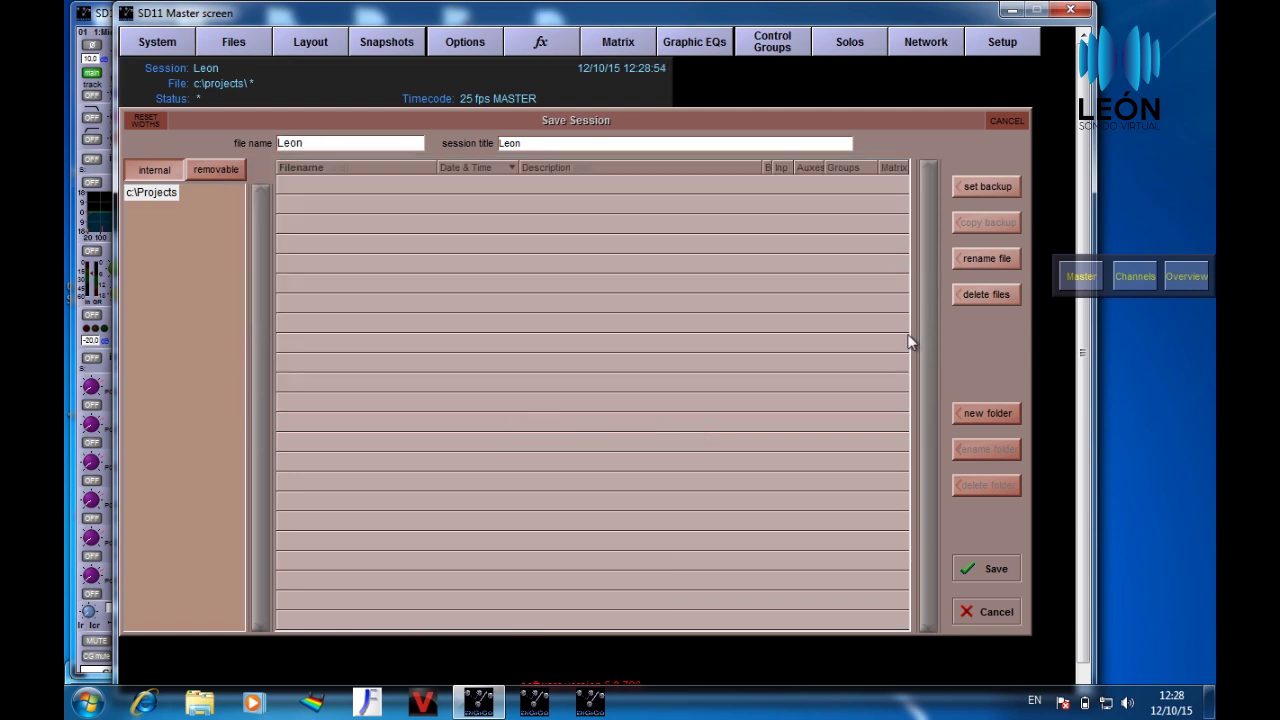
pyautogui.click(993, 570)
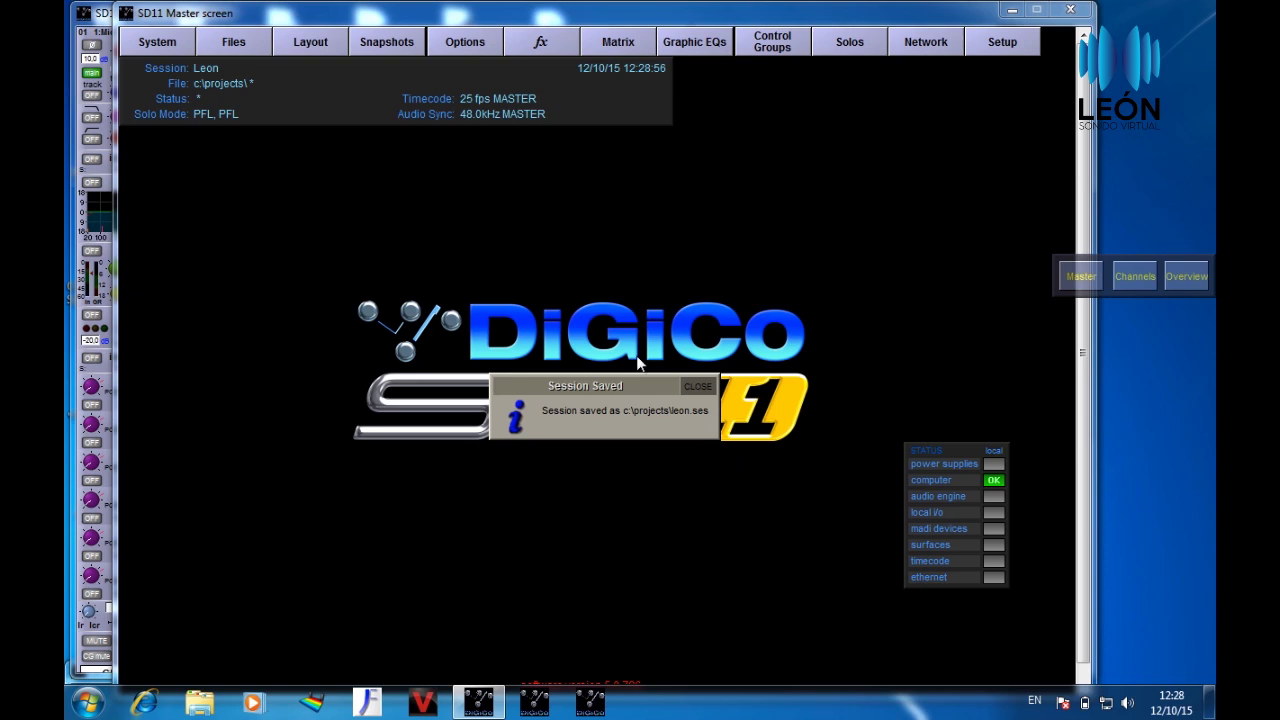
pyautogui.click(700, 387)
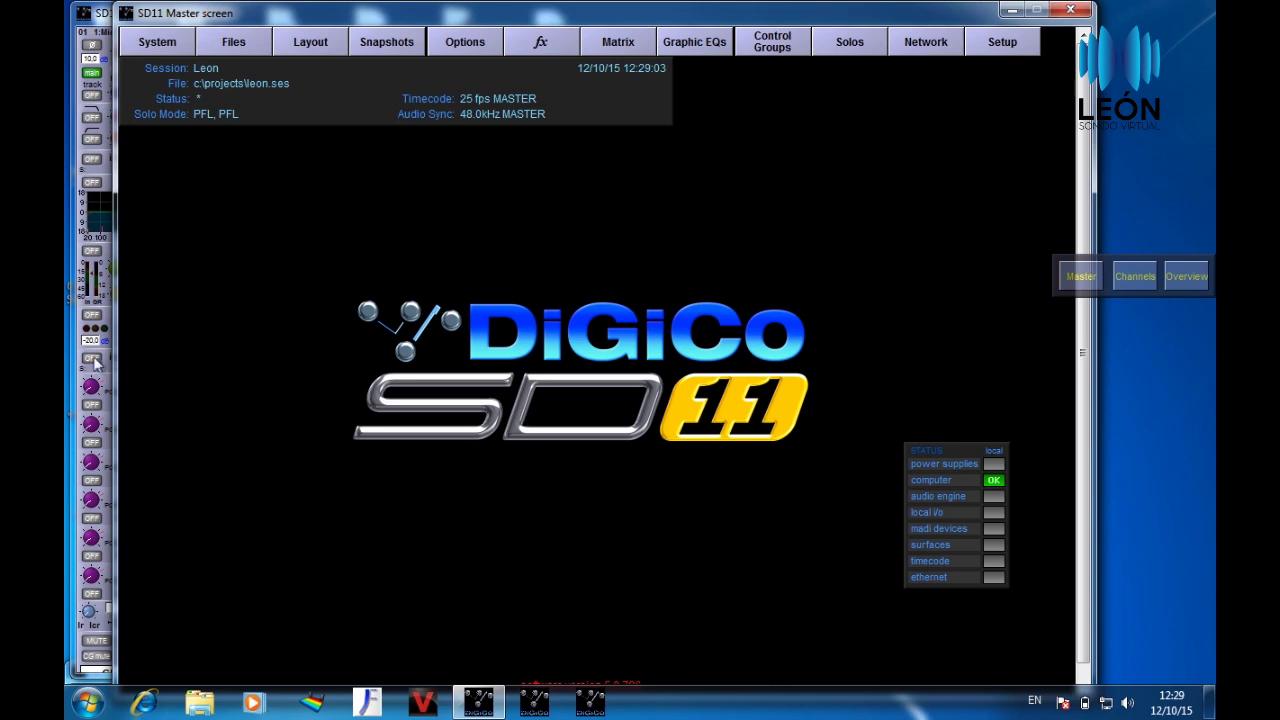
# - Bring up the channel surface and look over the input channel strips down to their faders
pyautogui.click(106, 382)
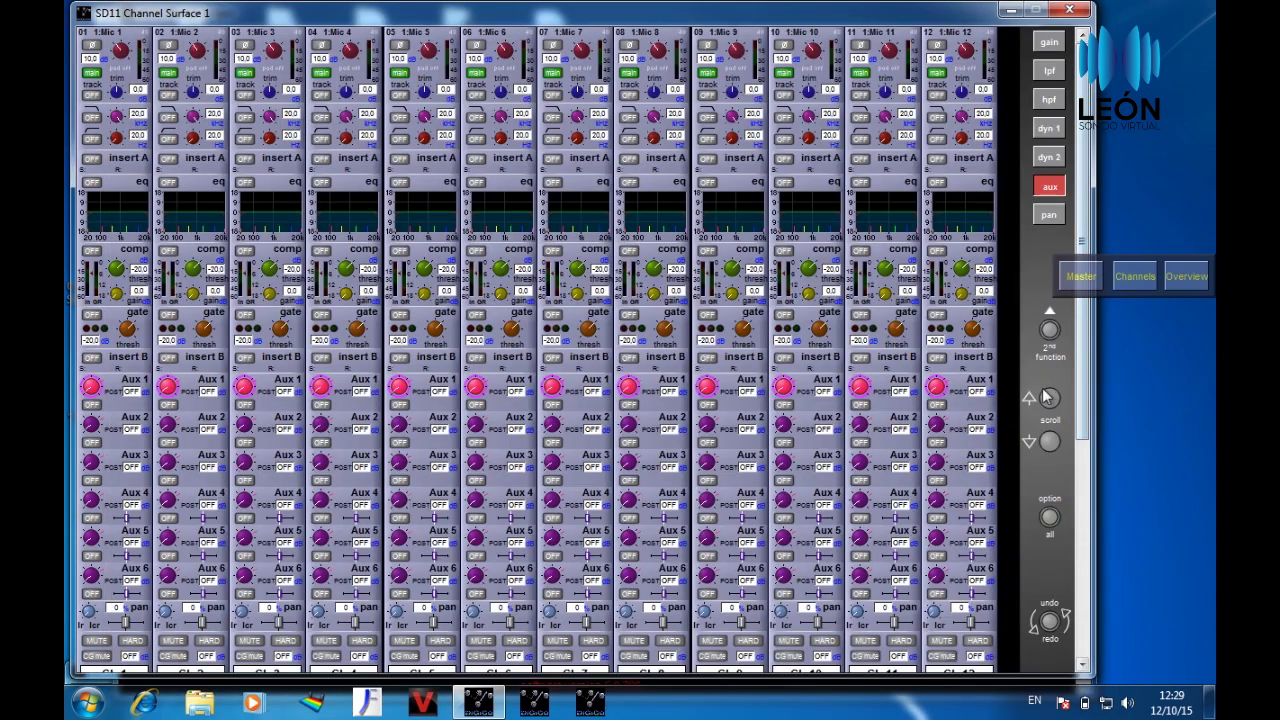
pyautogui.click(1080, 420)
pyautogui.moveTo(1080, 420); pyautogui.dragTo(1088, 635)
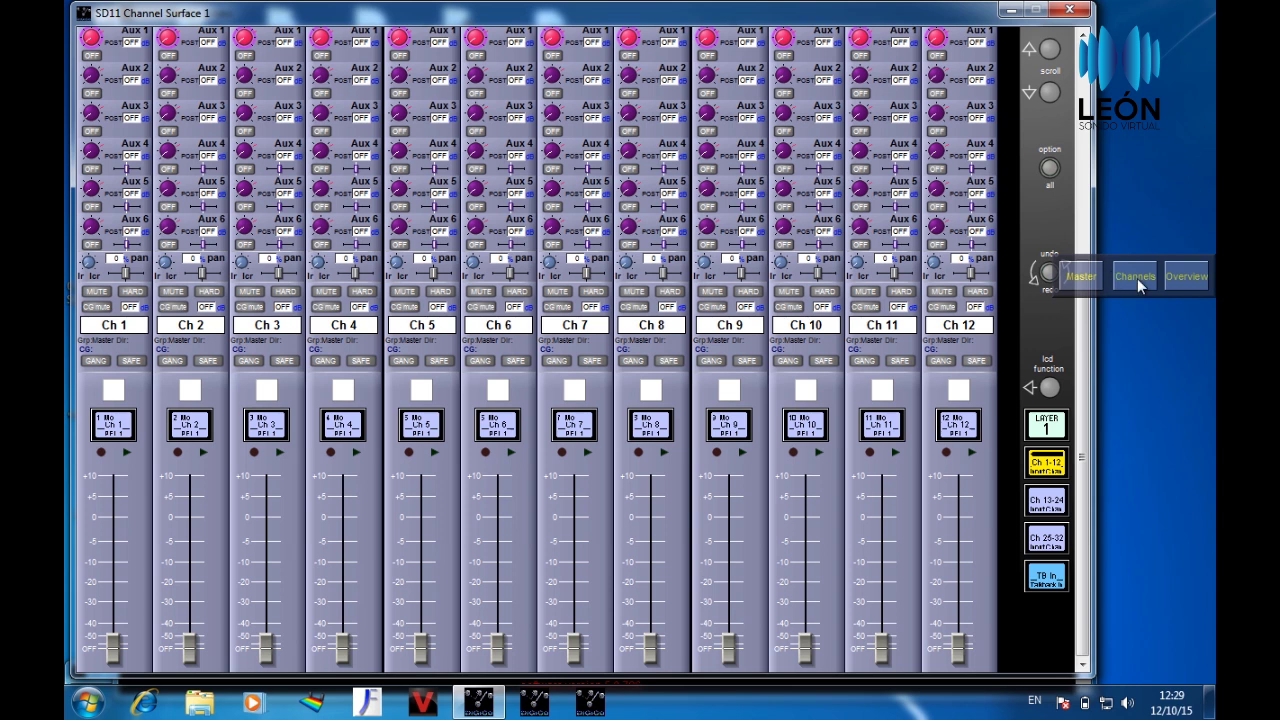
# - Reopen the session structure and set the stereo group busses to 1 and the stereo aux busses to 0
pyautogui.click(1080, 276)
pyautogui.click(236, 42)
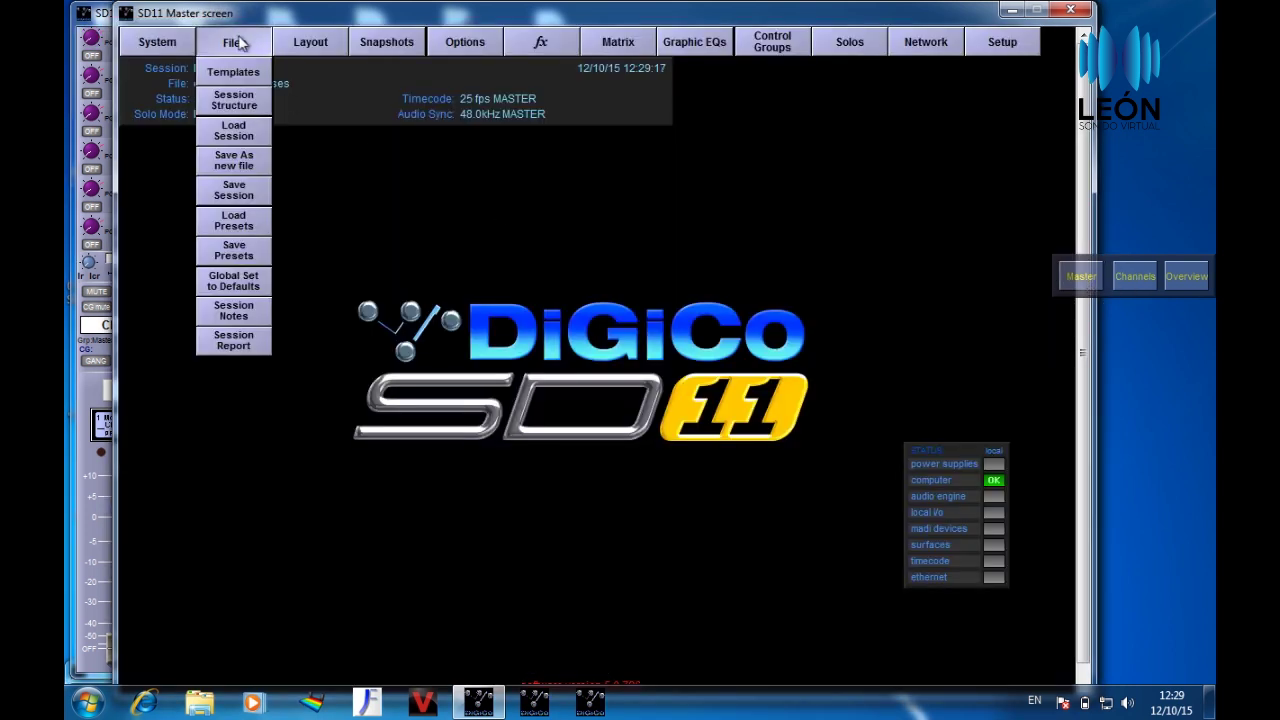
pyautogui.click(236, 104)
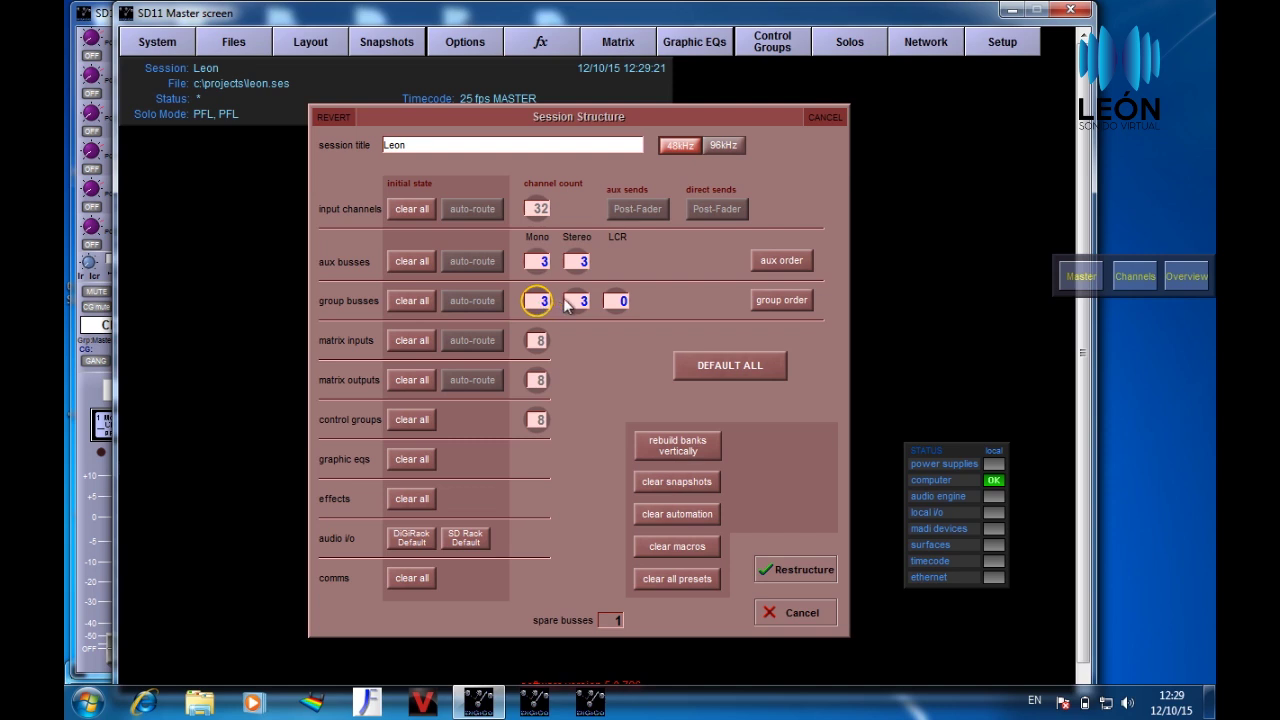
pyautogui.click(577, 302)
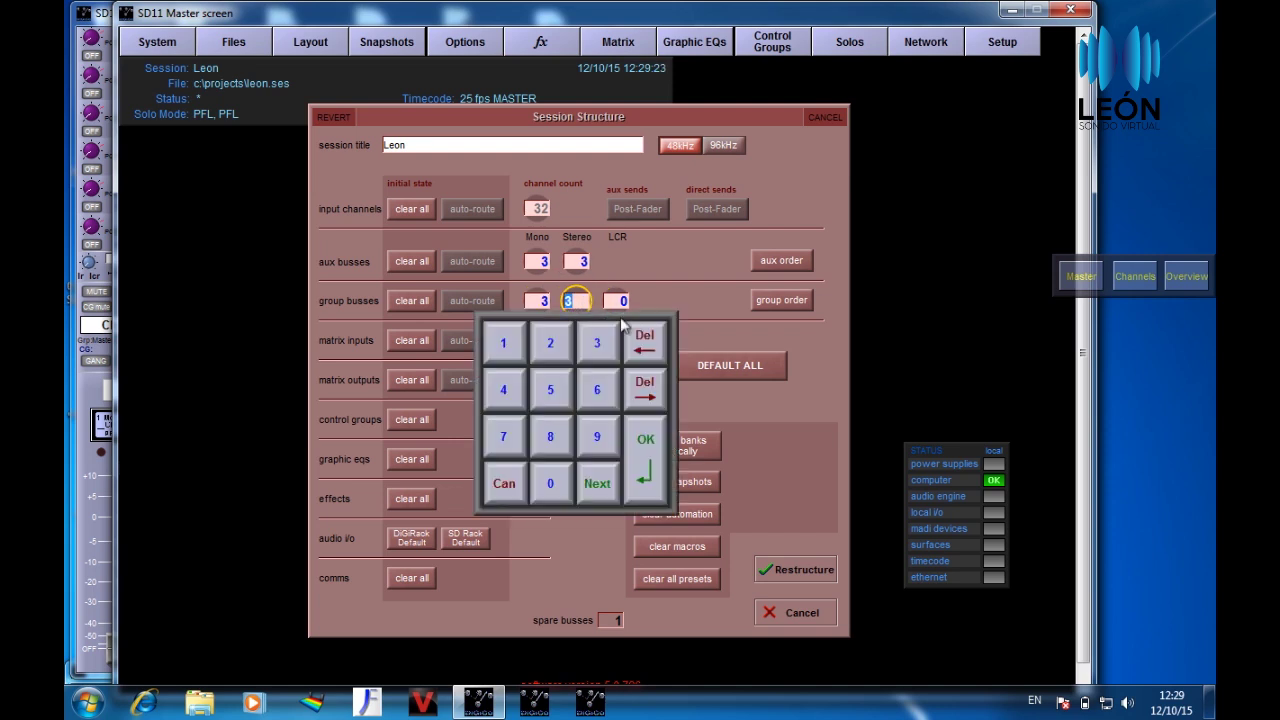
pyautogui.click(578, 261)
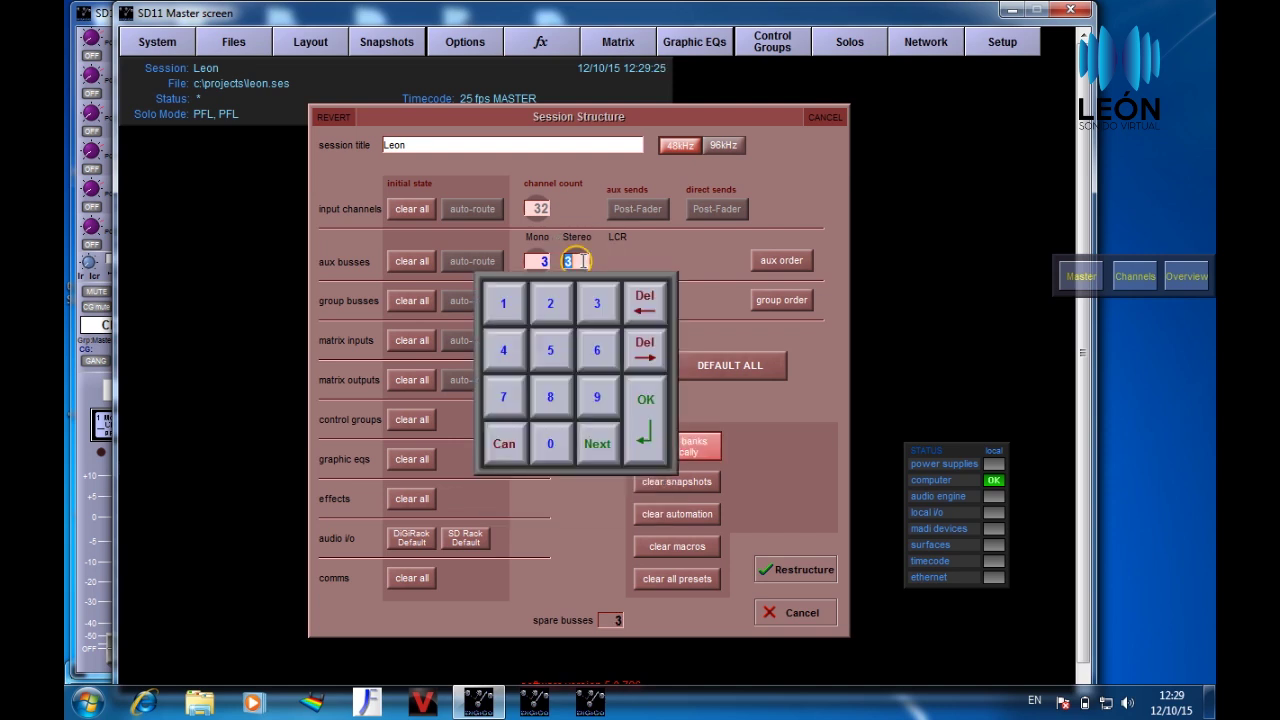
pyautogui.write('0')
pyautogui.press('Return')
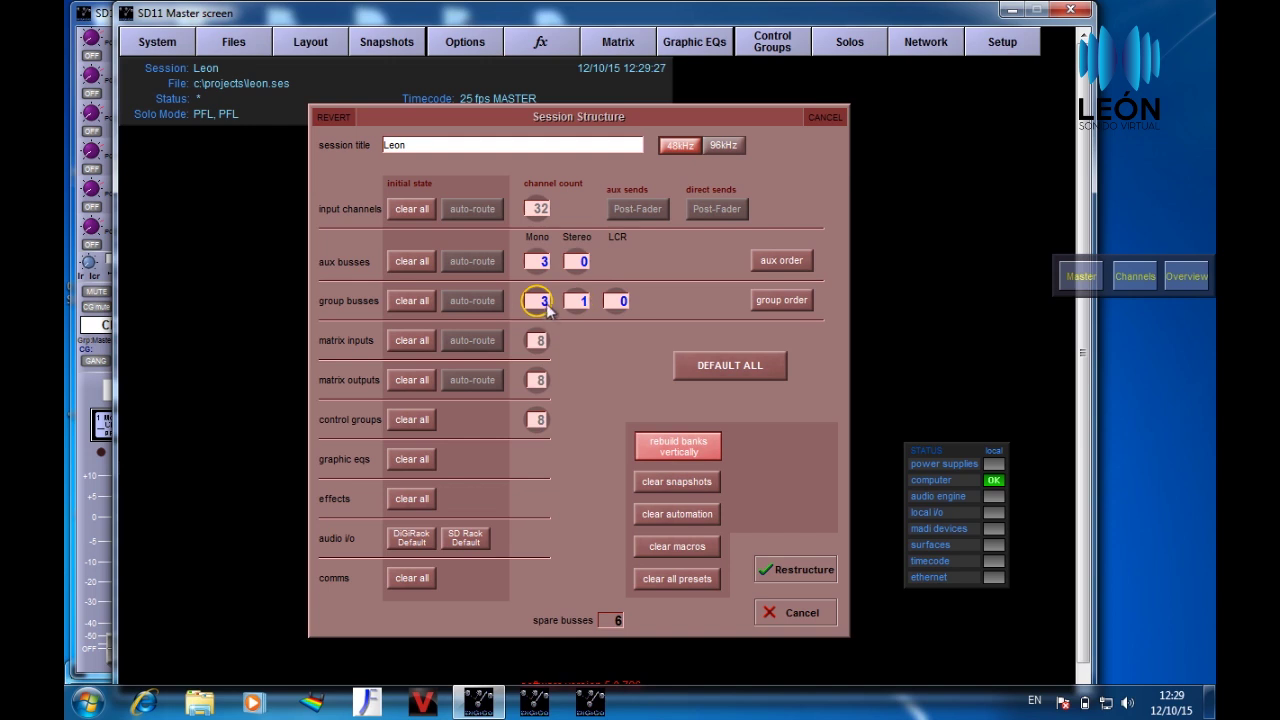
# - Set the mono group busses to 0 and the mono aux busses to 12, and restructure the session
pyautogui.click(535, 301)
pyautogui.write('0')
pyautogui.press('Return')
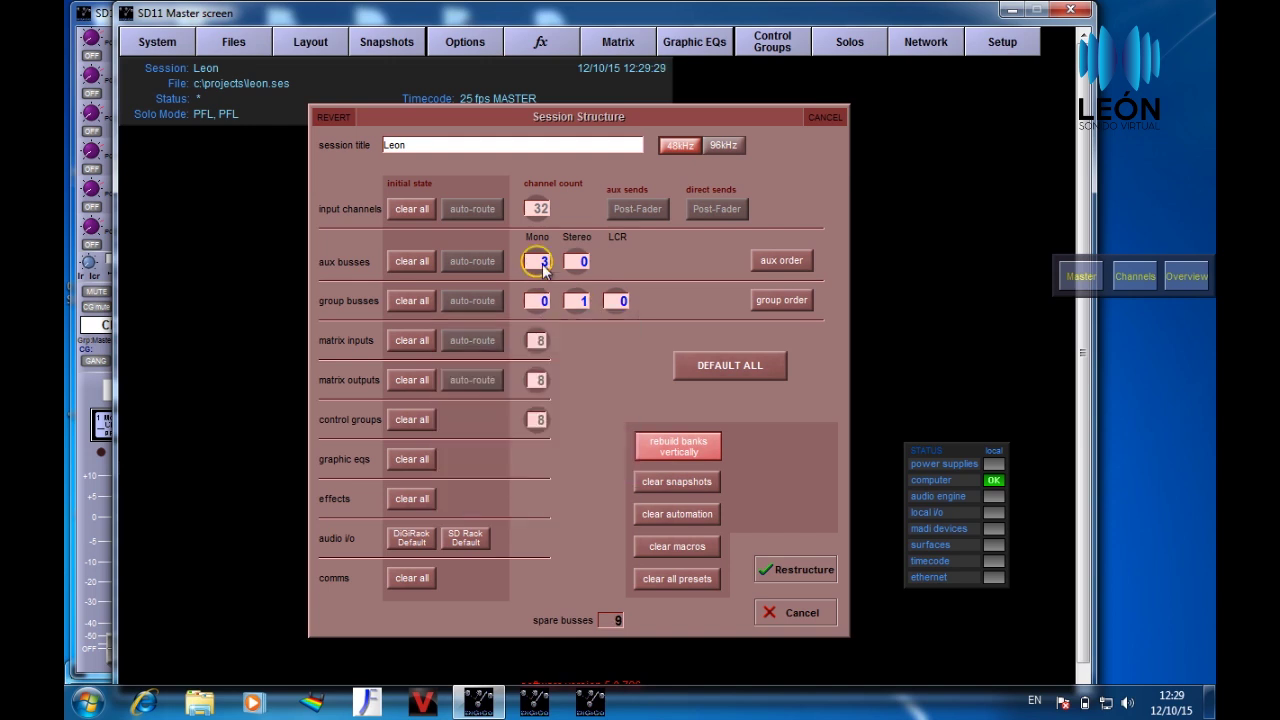
pyautogui.click(537, 261)
pyautogui.write('12')
pyautogui.press('Return')
pyautogui.click(796, 569)
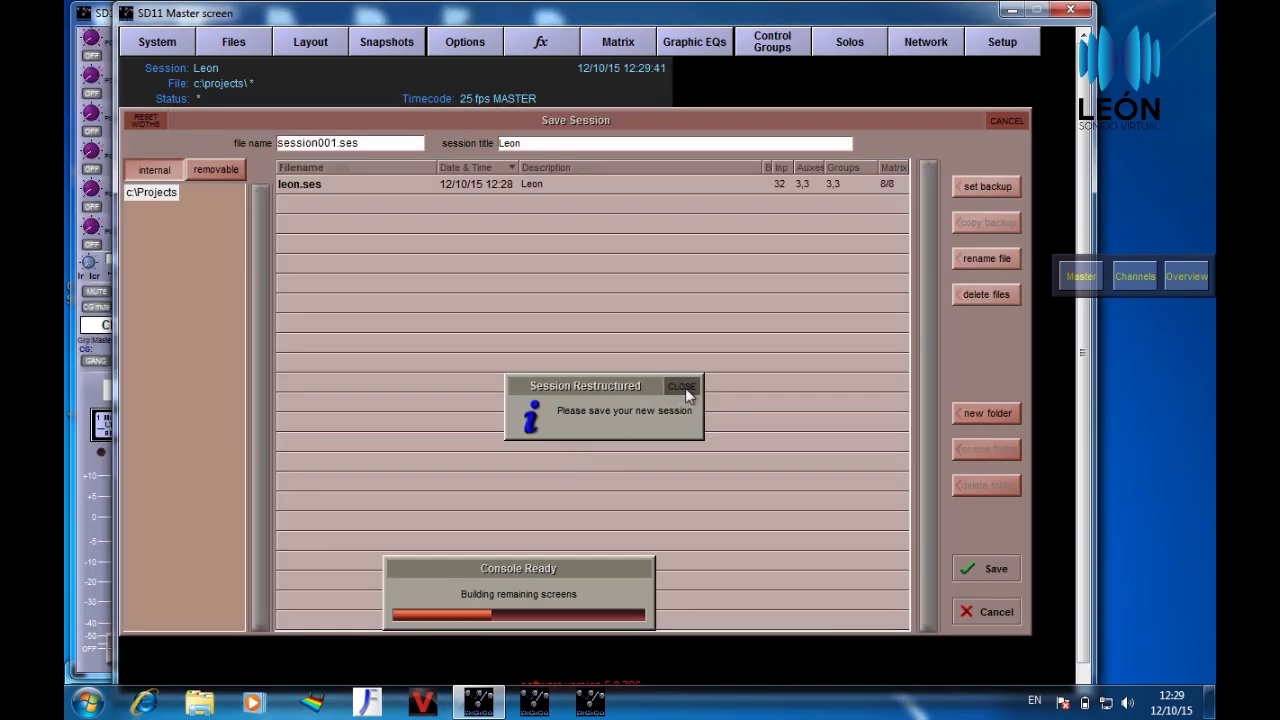
pyautogui.click(679, 388)
pyautogui.click(296, 197)
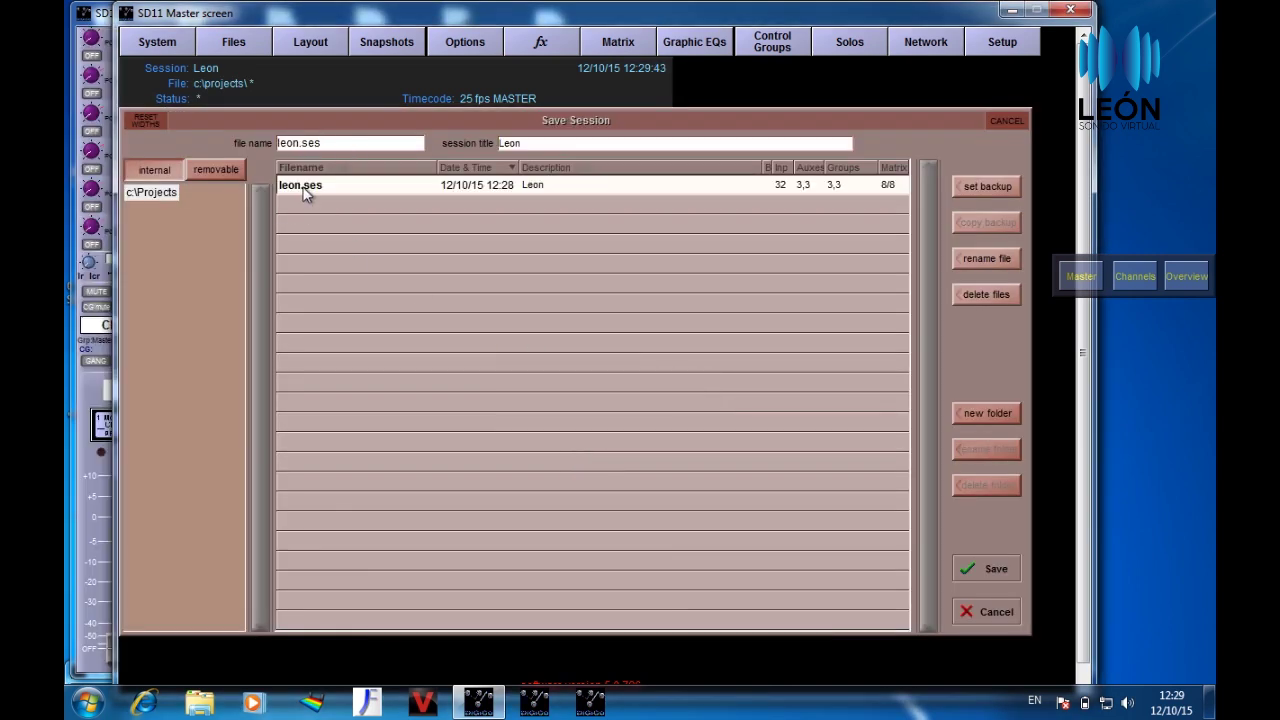
pyautogui.click(980, 566)
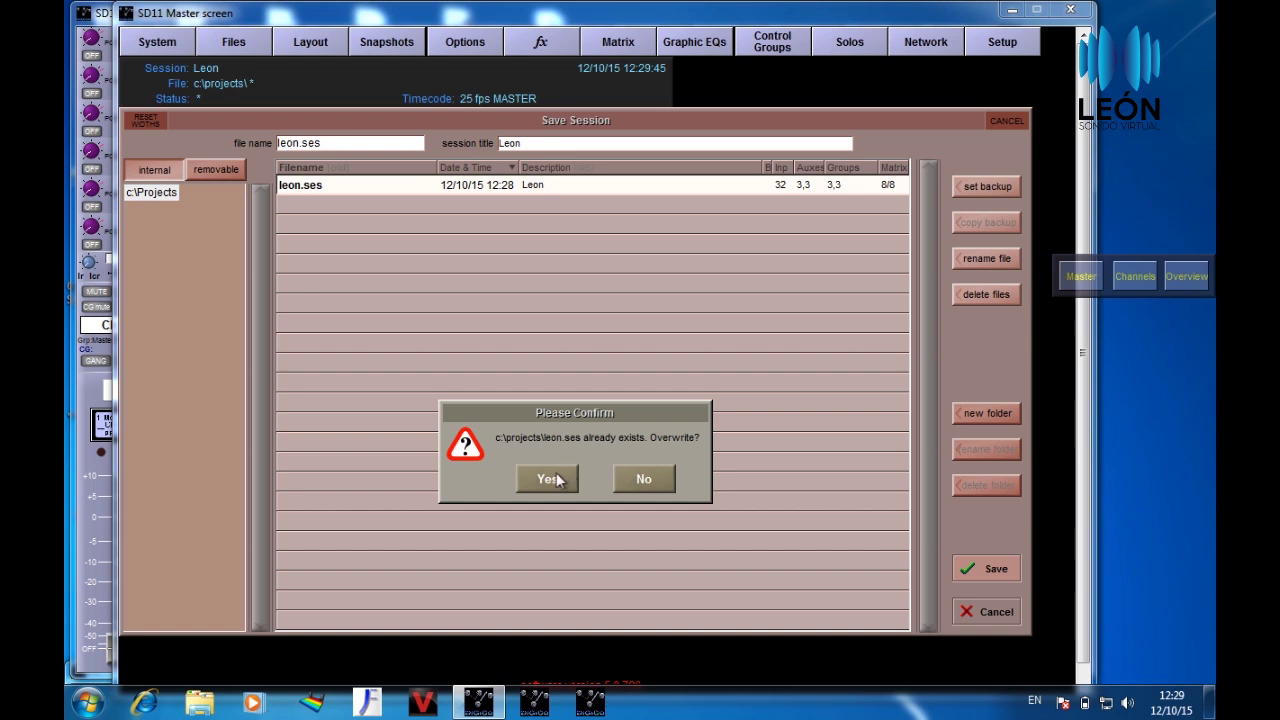
pyautogui.click(643, 480)
# - Save the restructured session as a new file named "Leon, Rider"
pyautogui.click(305, 147)
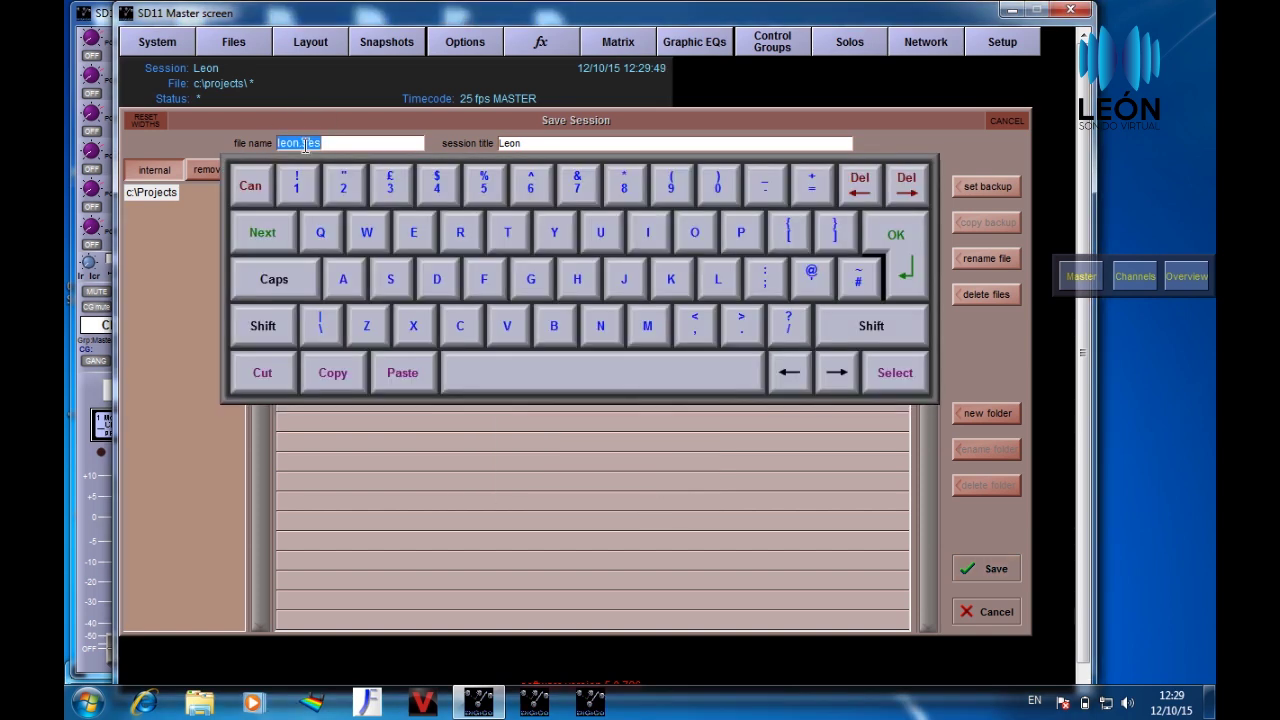
pyautogui.write('Leon, Rider')
pyautogui.press('Return')
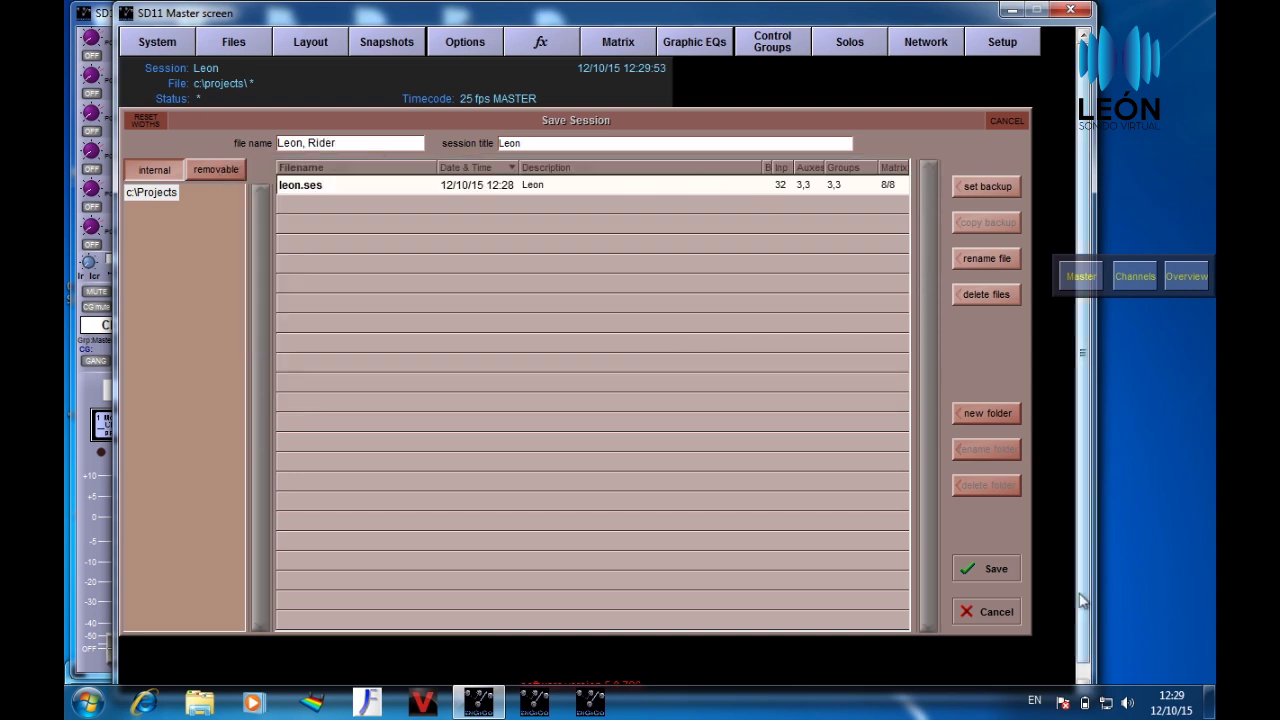
pyautogui.click(990, 569)
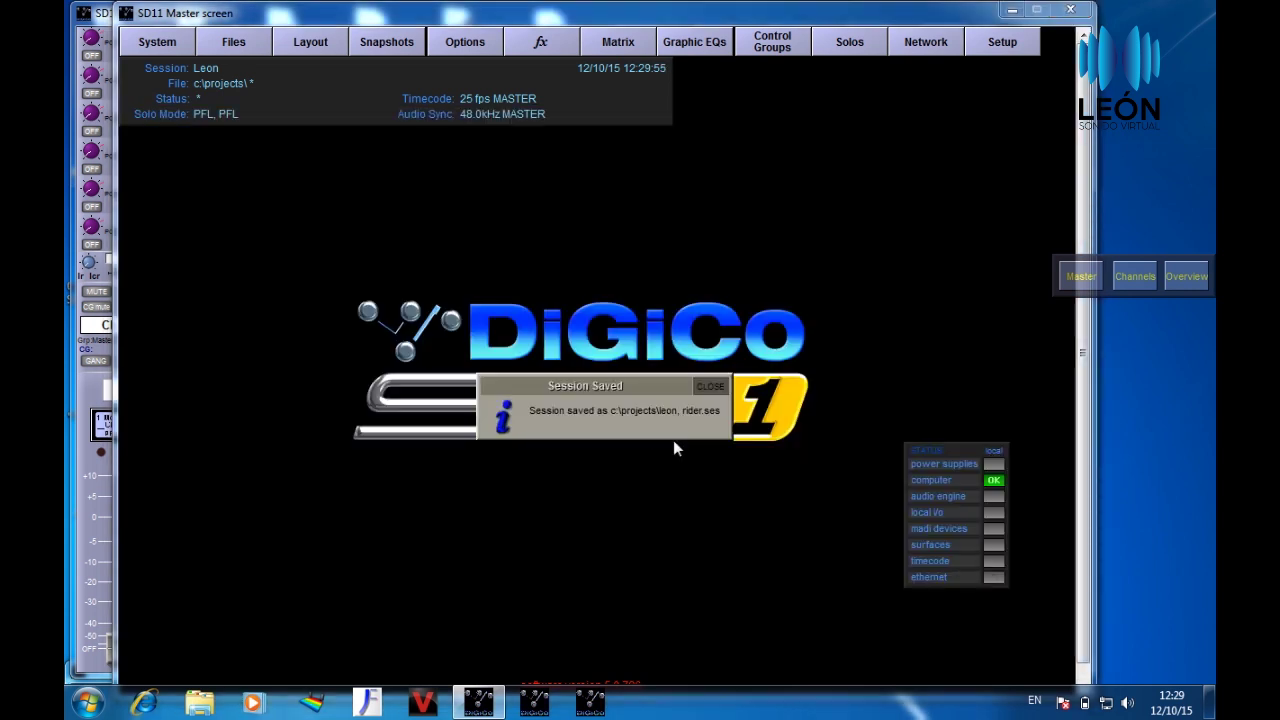
pyautogui.click(711, 386)
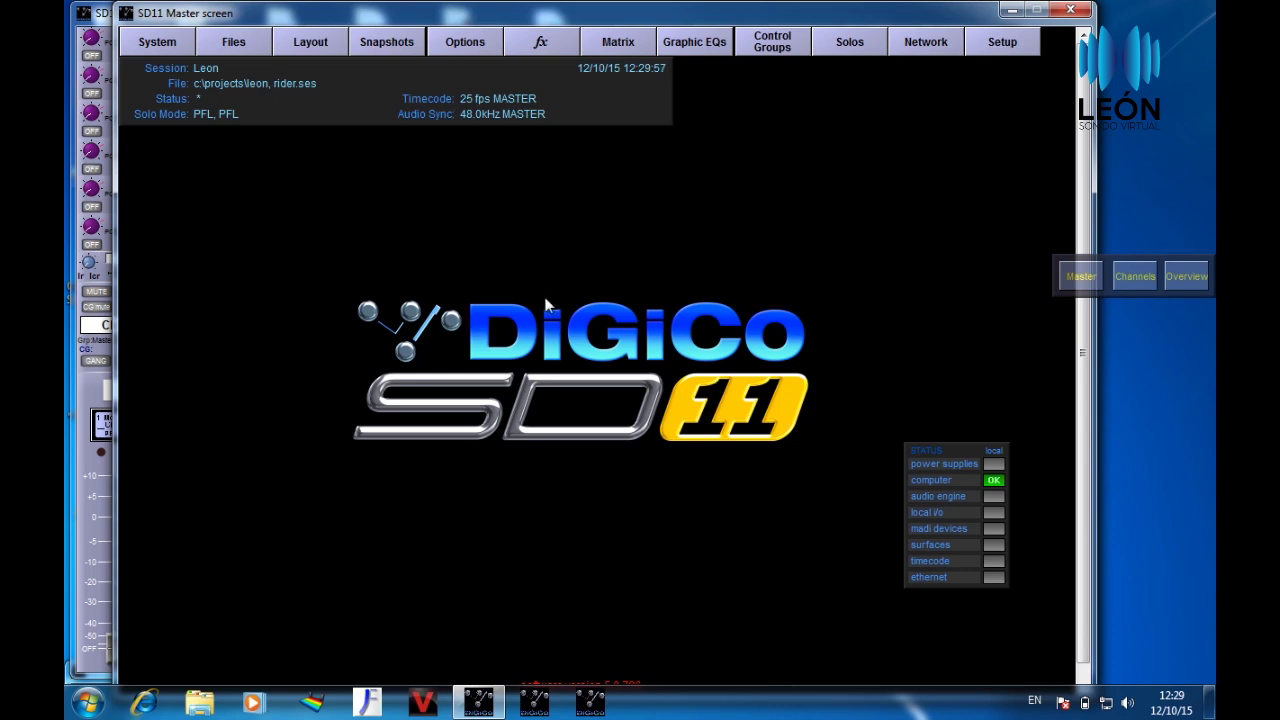
# - Review the aux, matrix and control group banks of layer 2 on the channel surface, and return to layer 1
pyautogui.click(1139, 278)
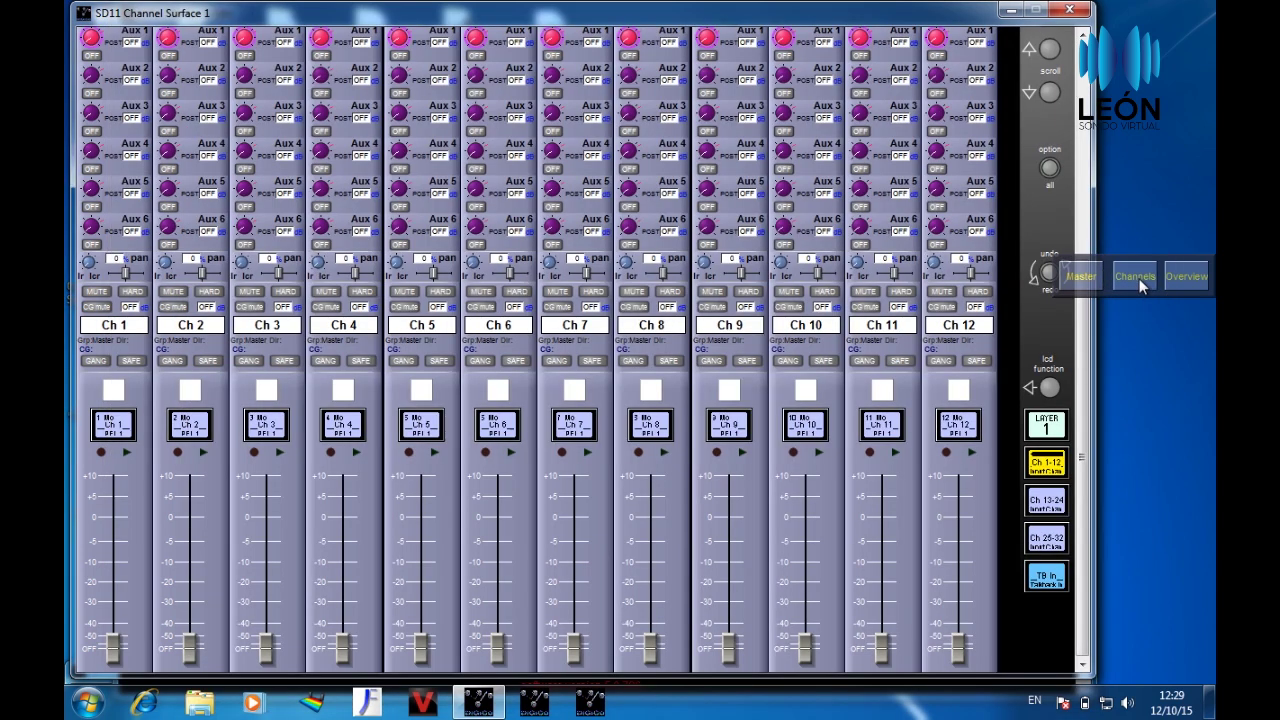
pyautogui.click(1052, 425)
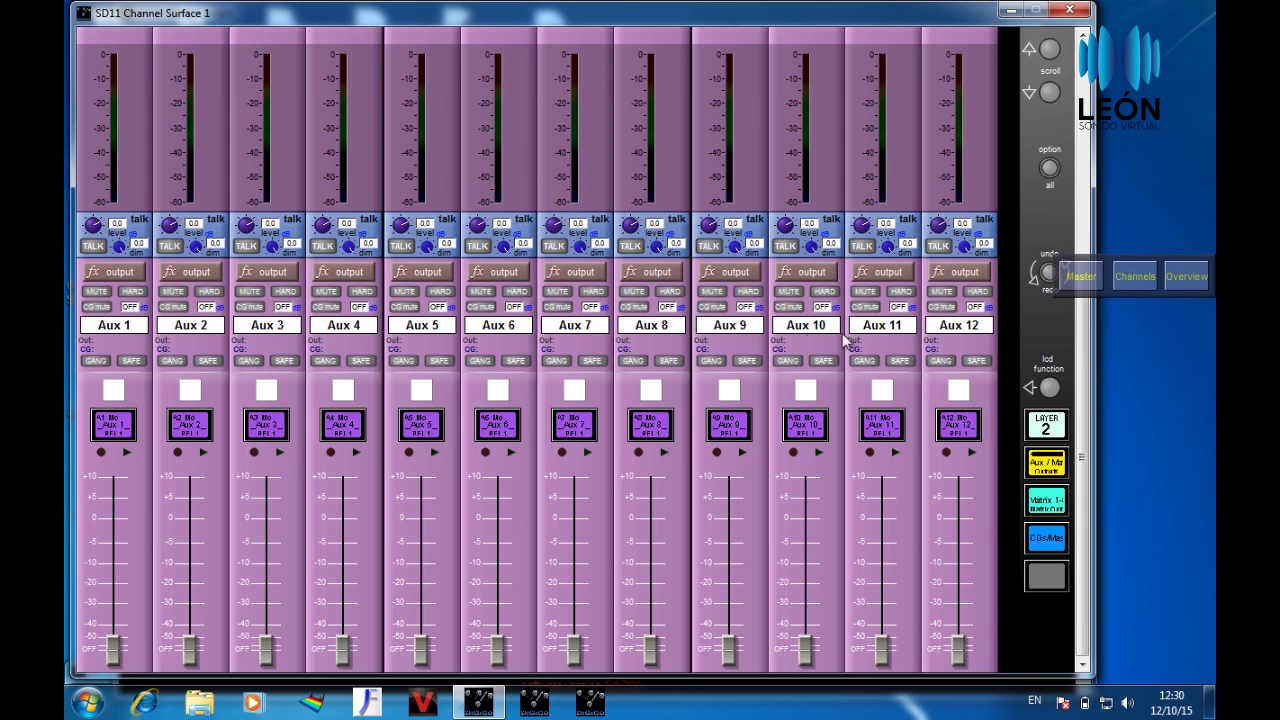
pyautogui.click(1049, 505)
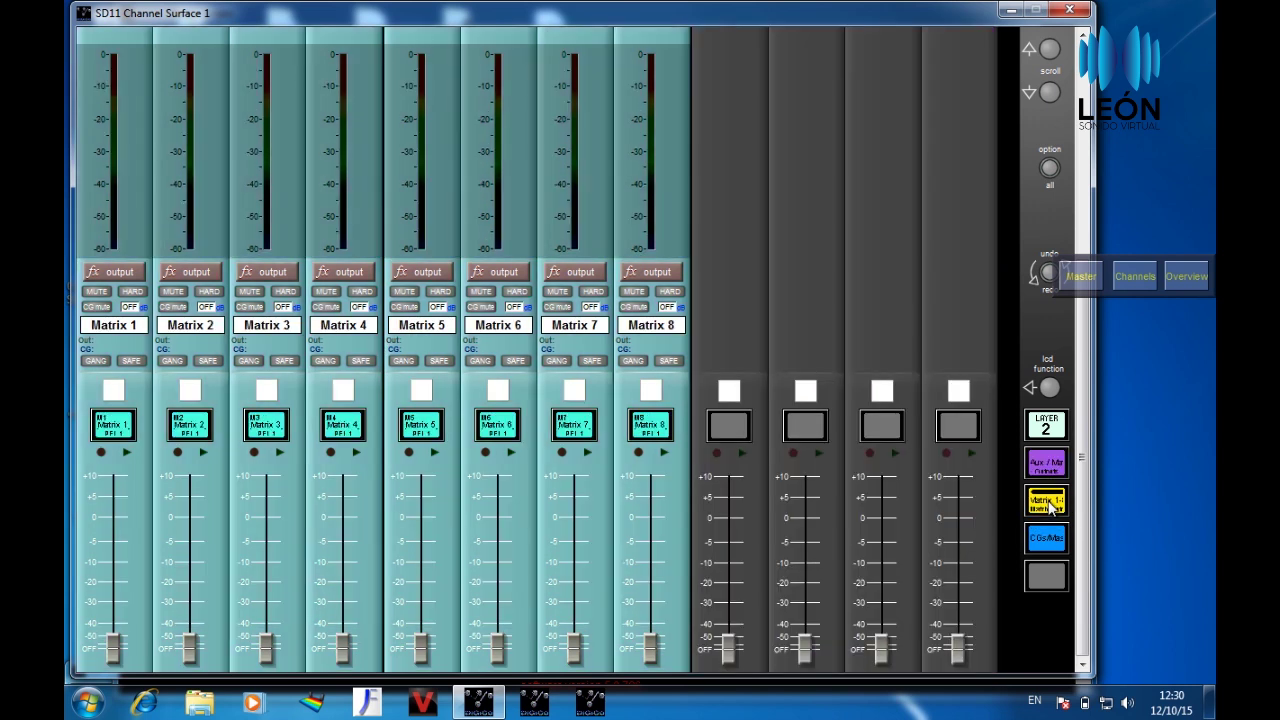
pyautogui.click(1047, 538)
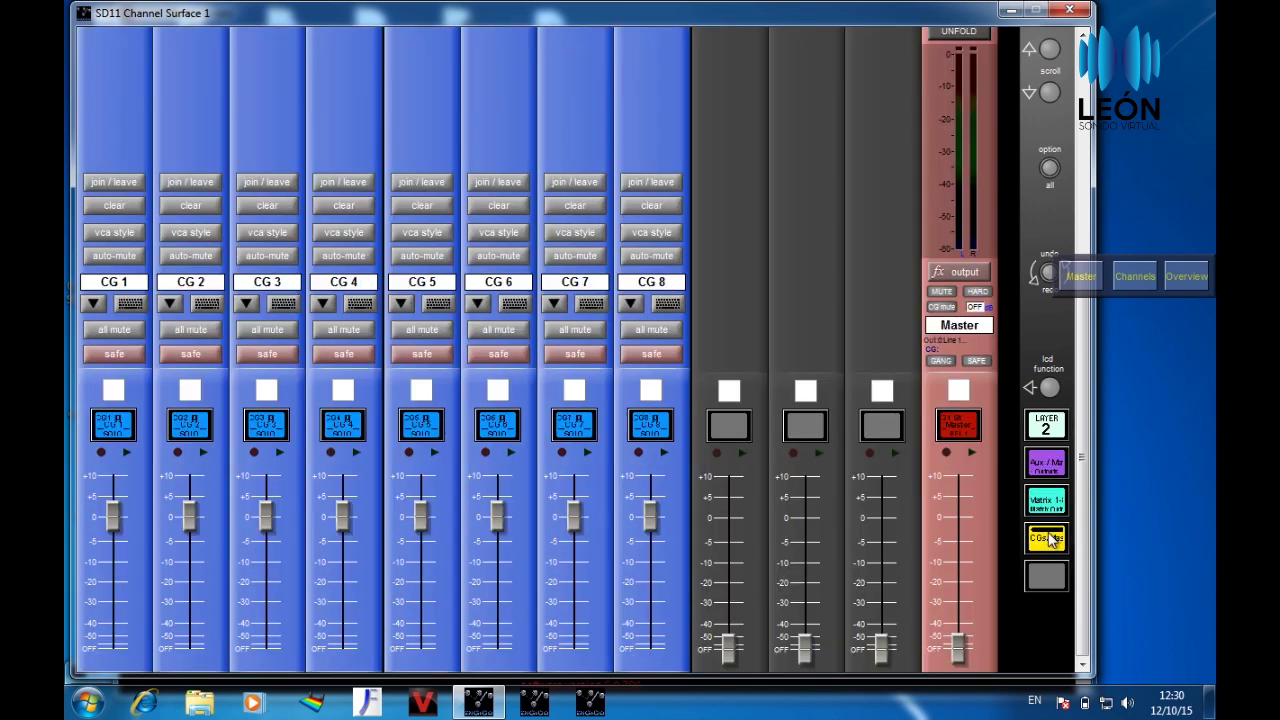
pyautogui.click(1050, 462)
pyautogui.click(1048, 424)
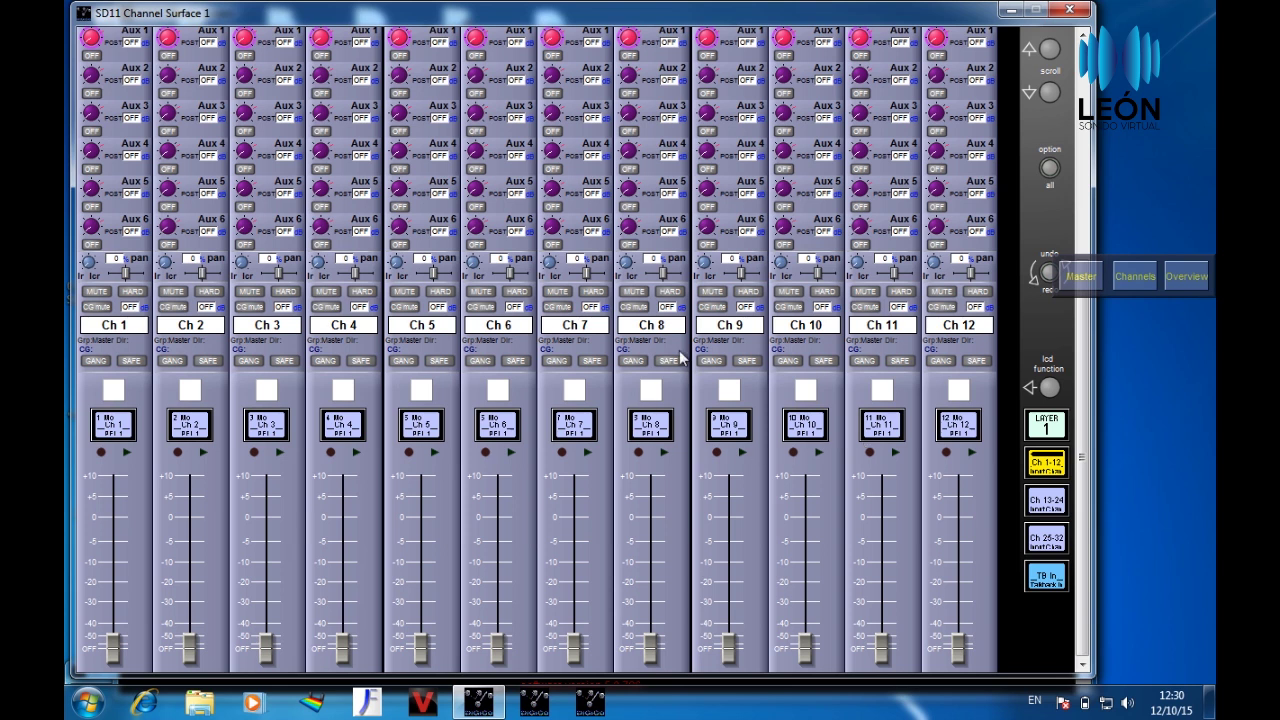
# - Name input channel 1 "Oh L" and input channel 2 "Oh R" in their outputs settings
pyautogui.click(122, 330)
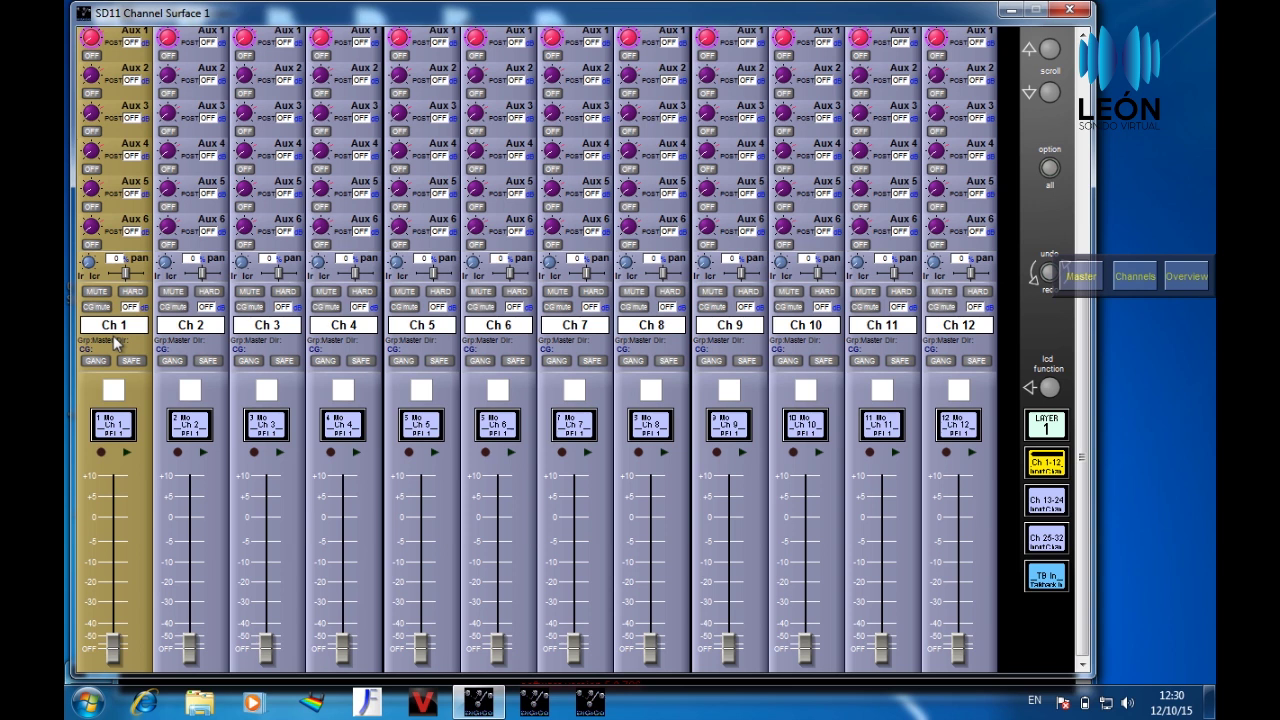
pyautogui.click(120, 325)
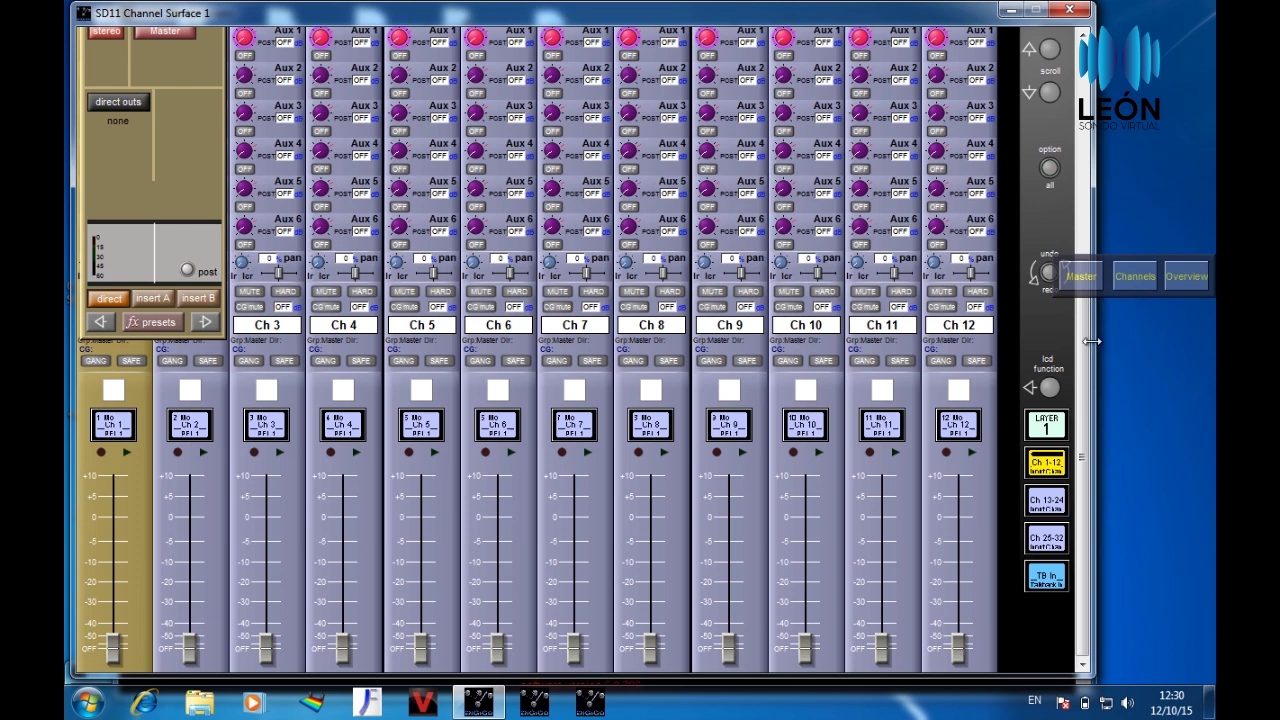
pyautogui.moveTo(1084, 342); pyautogui.dragTo(1085, 240)
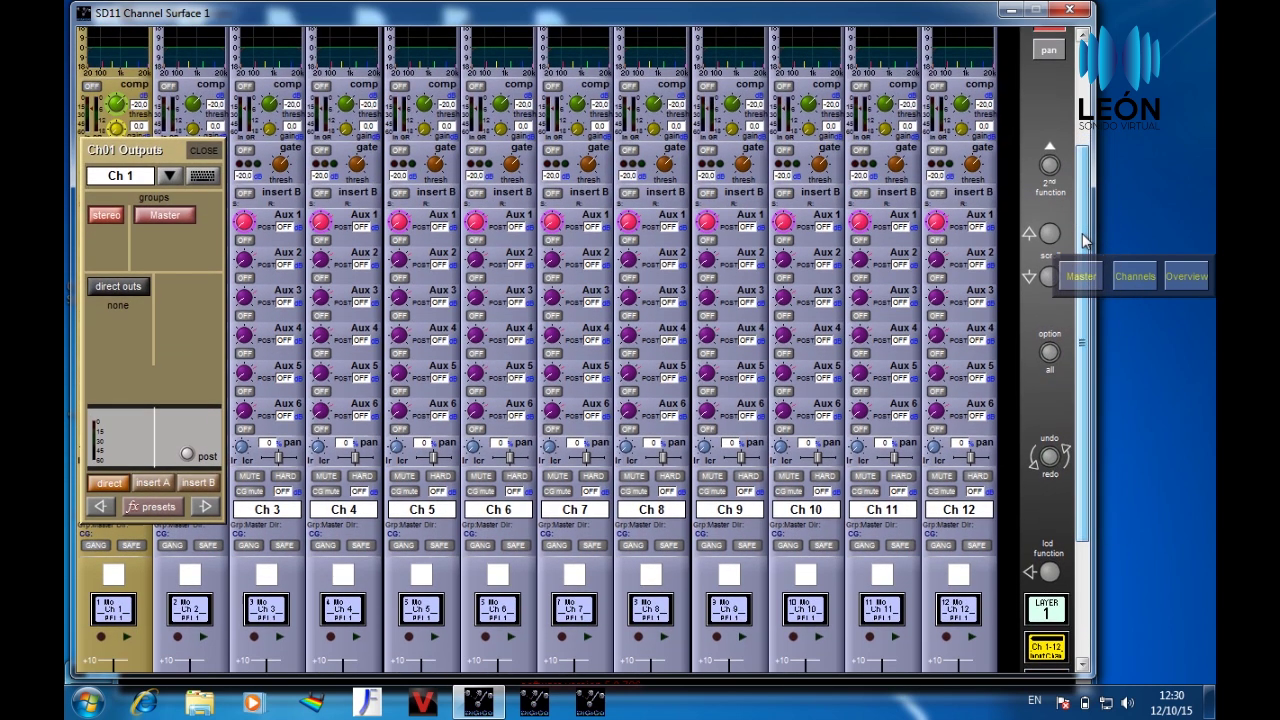
pyautogui.click(203, 176)
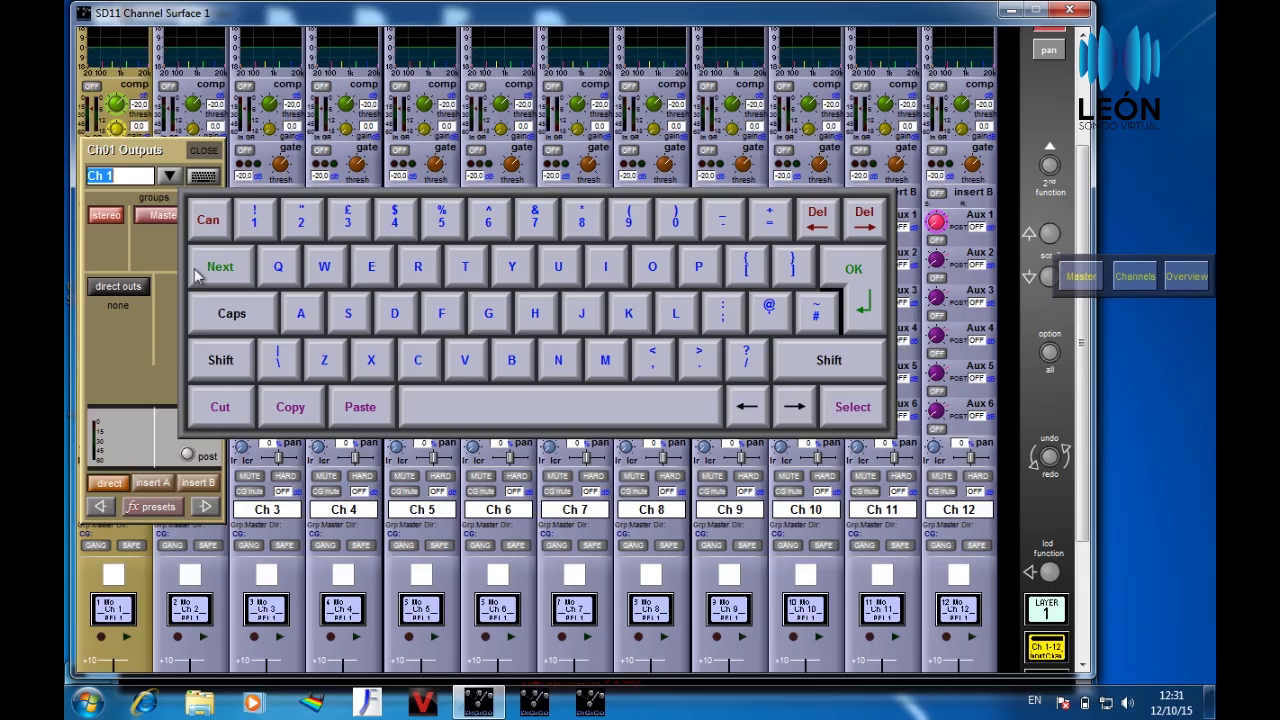
pyautogui.write('Oh L')
pyautogui.click(205, 507)
pyautogui.write('Oh R')
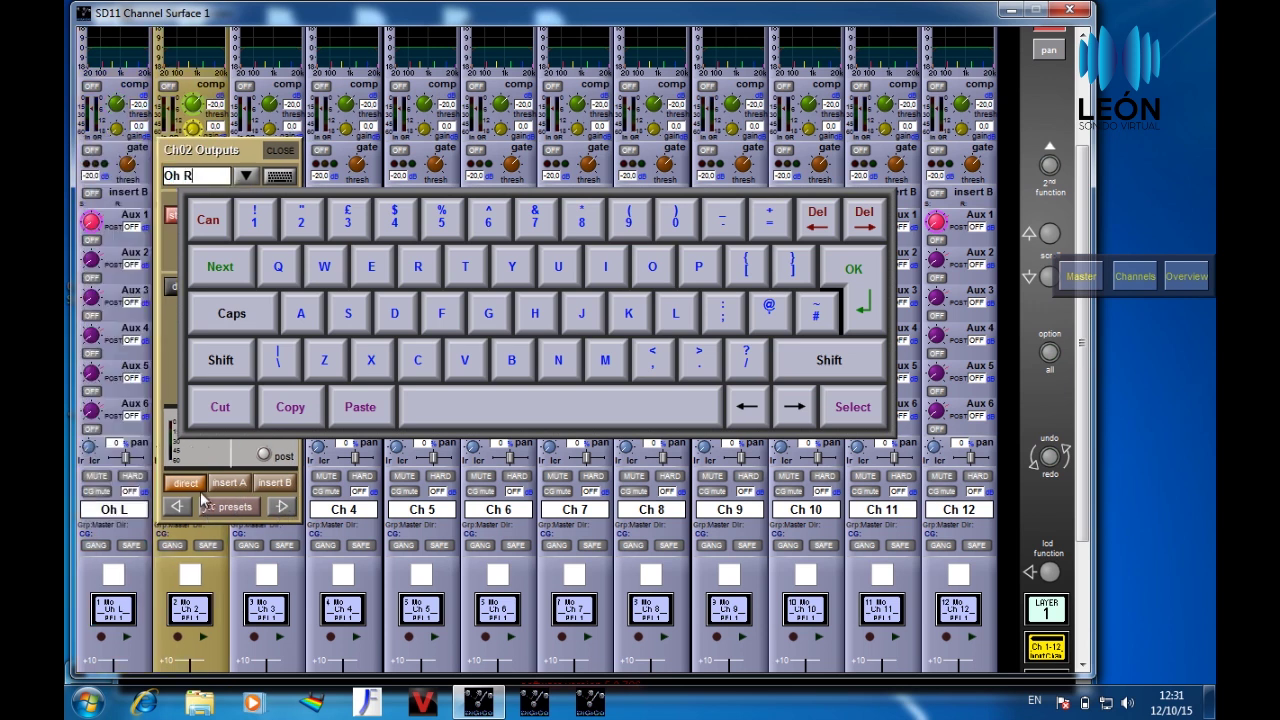
# - Name input channel 3 "Toom Floor"
pyautogui.click(284, 509)
pyautogui.write('Too')
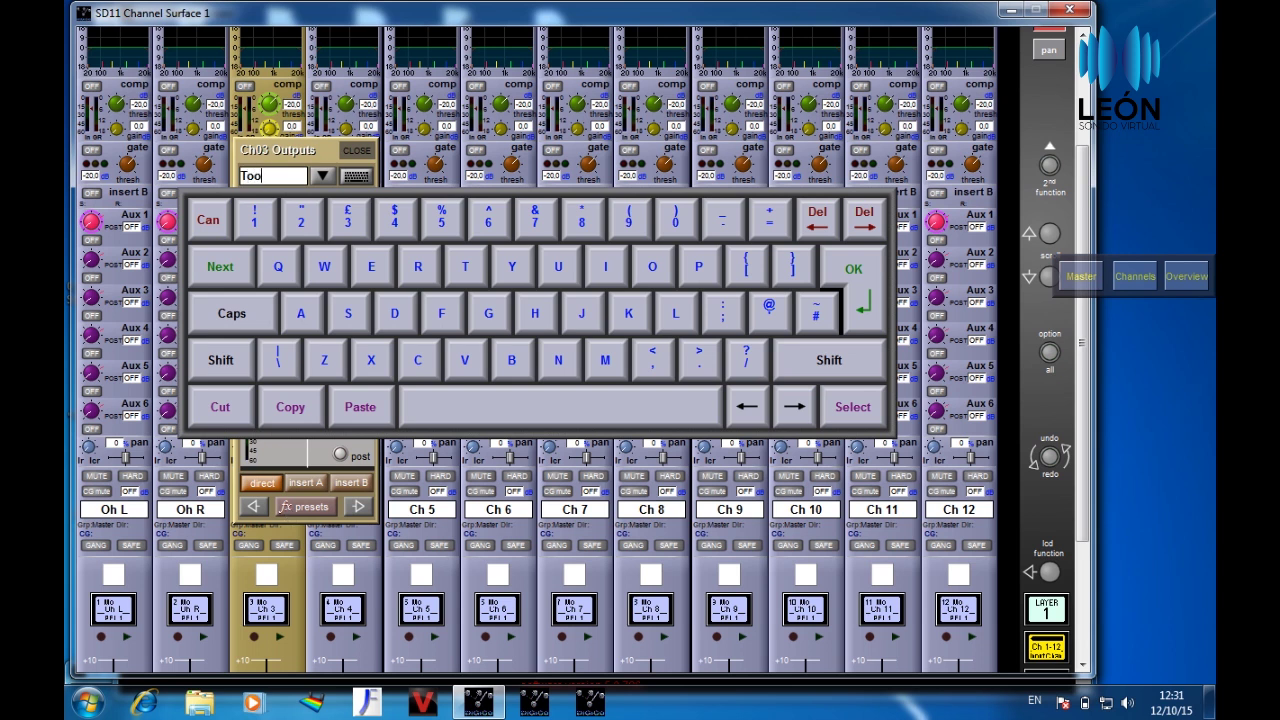
pyautogui.write('m Floor')
pyautogui.click(288, 510)
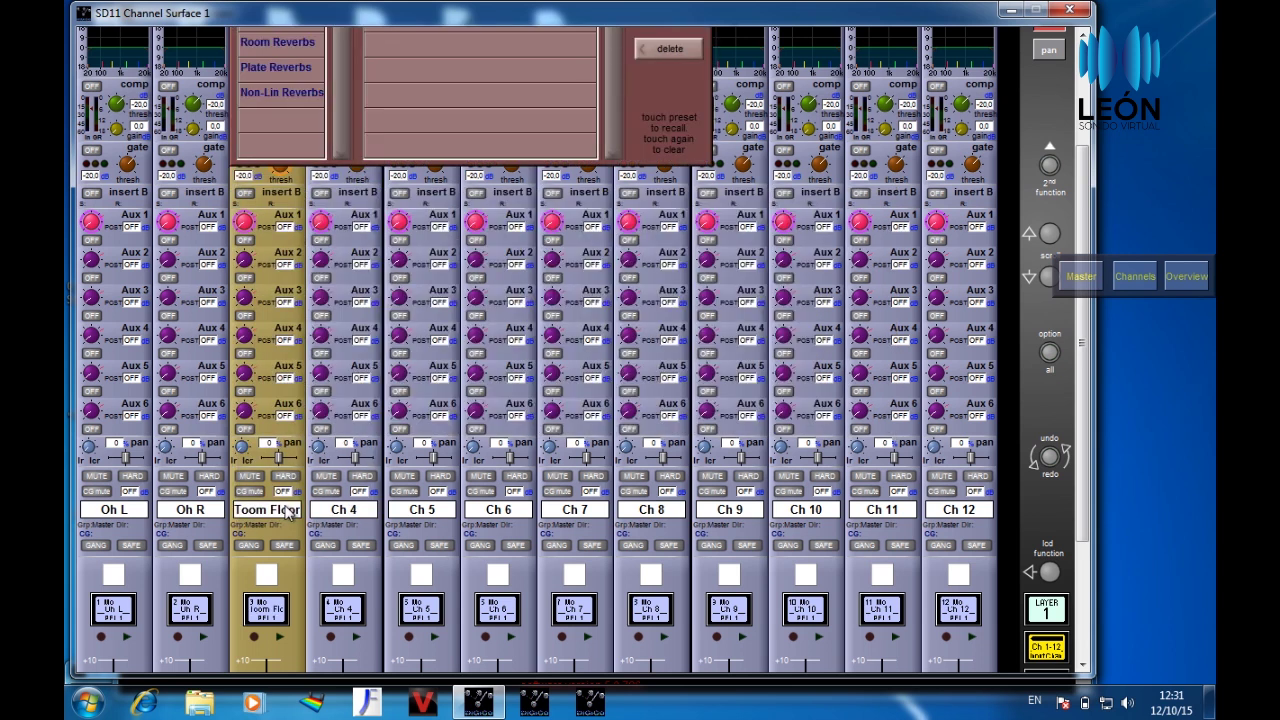
pyautogui.click(282, 512)
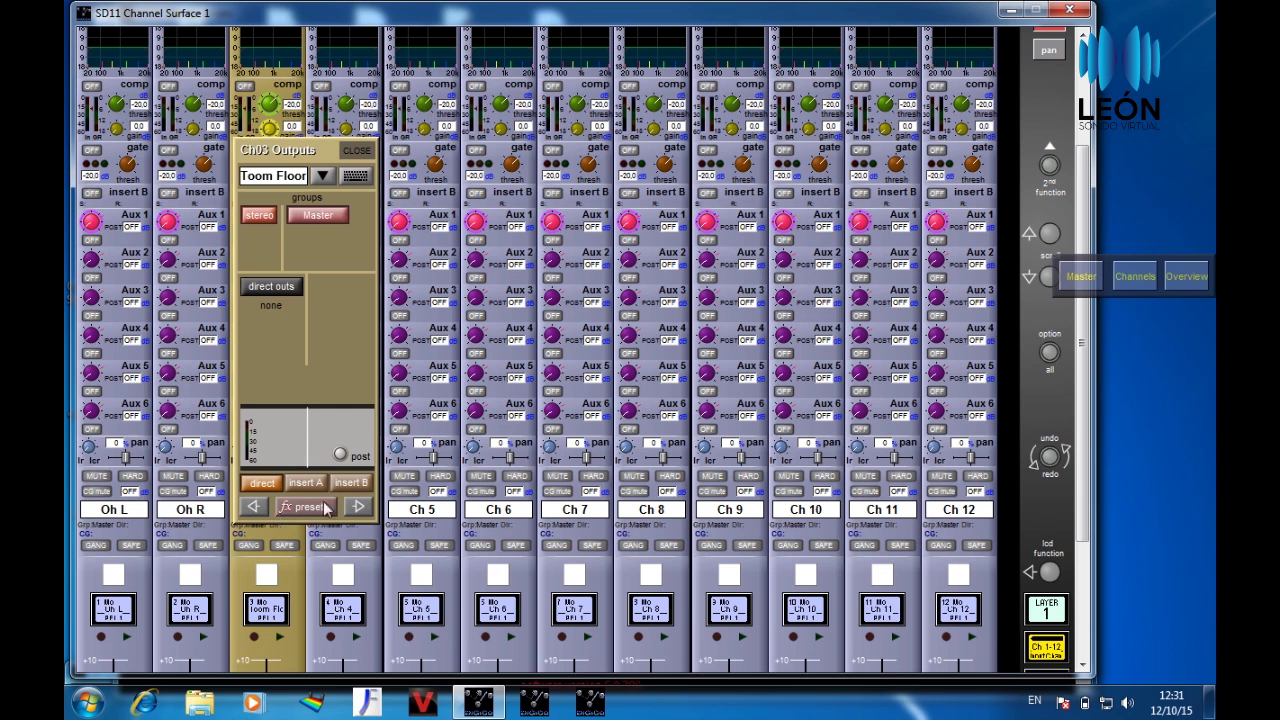
# - Swap the overhead names so input channel 1 reads "Oh R" and input channel 2 reads "Oh L"
pyautogui.click(358, 506)
pyautogui.click(432, 175)
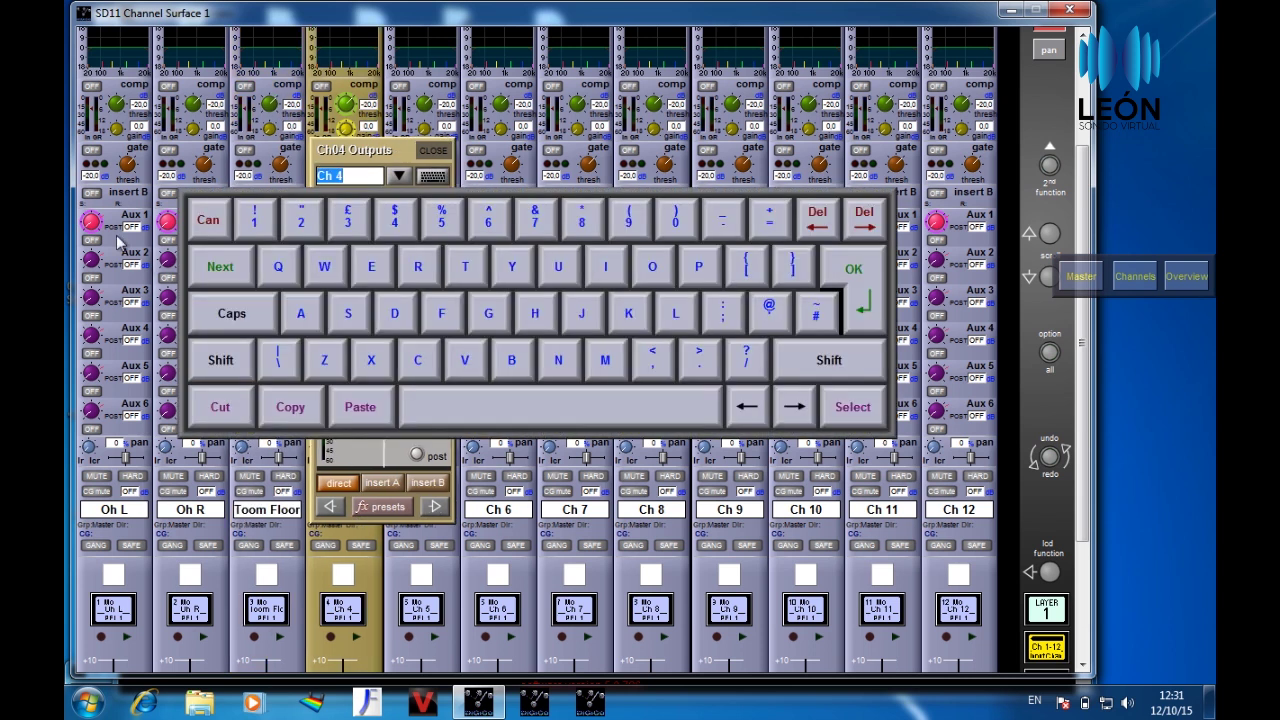
pyautogui.click(117, 513)
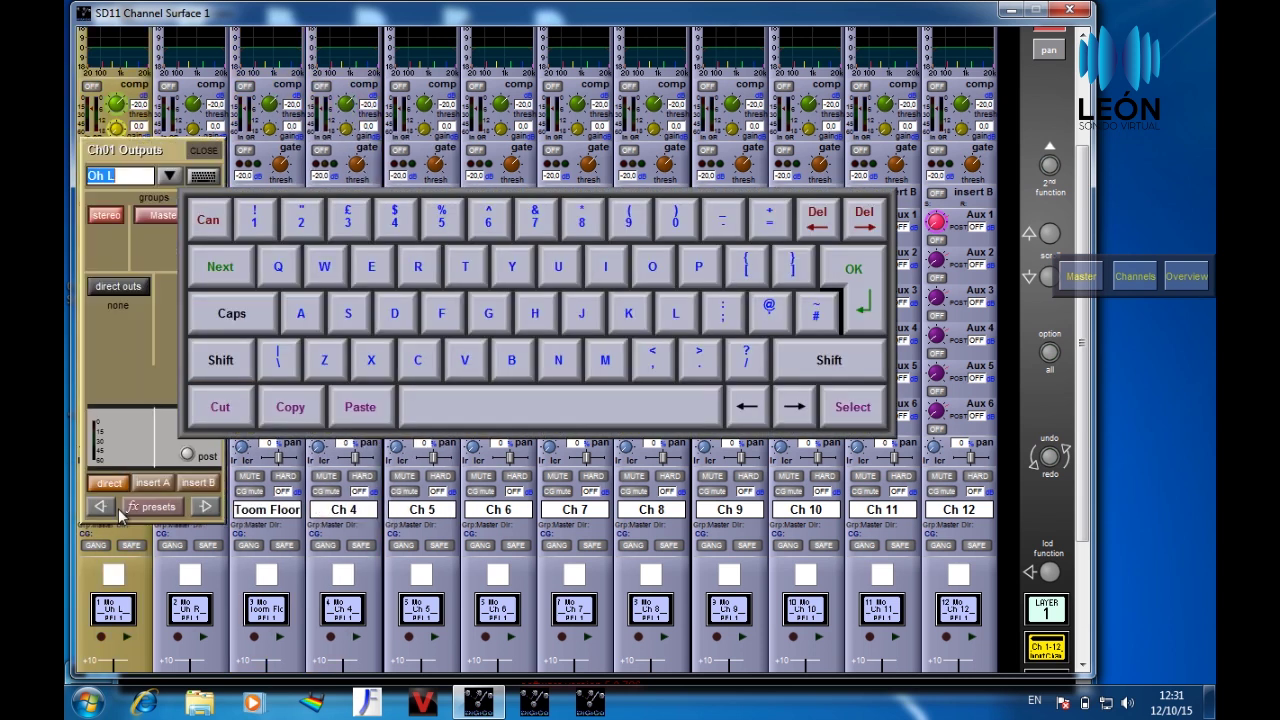
pyautogui.click(130, 174)
pyautogui.press('BackSpace')
pyautogui.write('R')
pyautogui.click(206, 506)
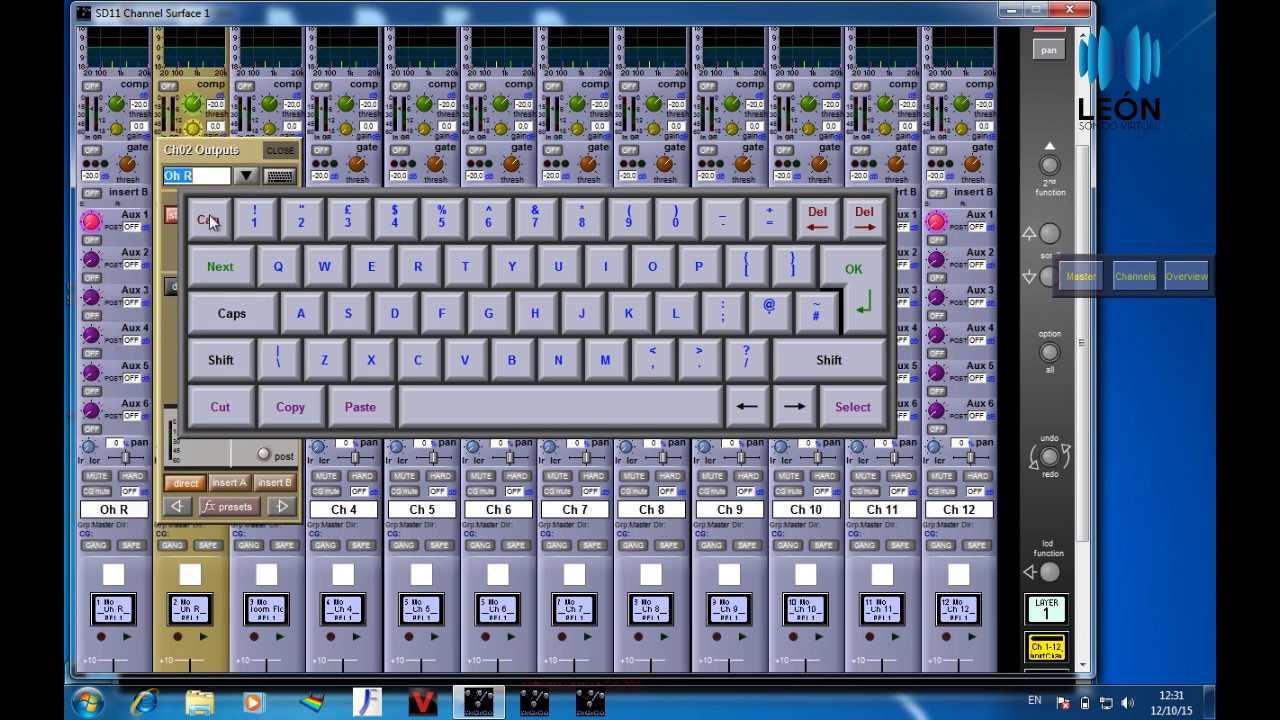
pyautogui.press('Right')
pyautogui.write('L')
pyautogui.click(283, 507)
pyautogui.click(285, 509)
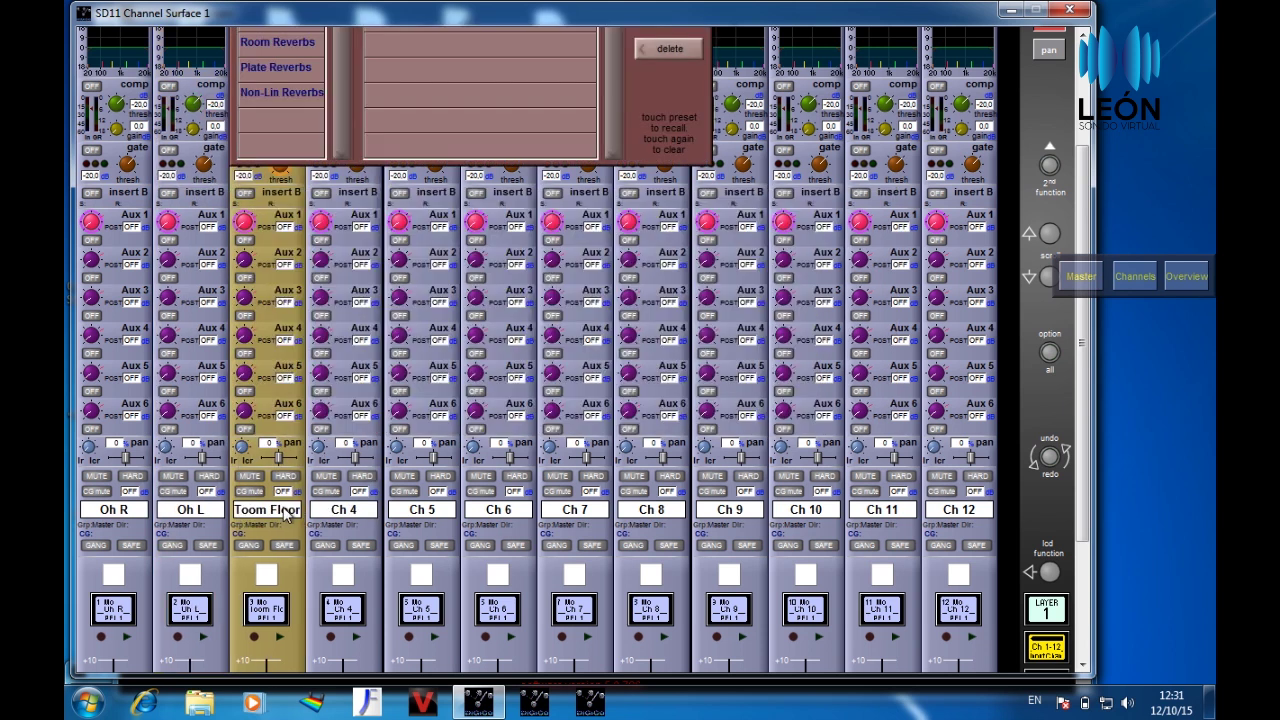
# - Name input channel 4 "Tom 2" in its outputs settings
pyautogui.click(344, 510)
pyautogui.click(344, 510)
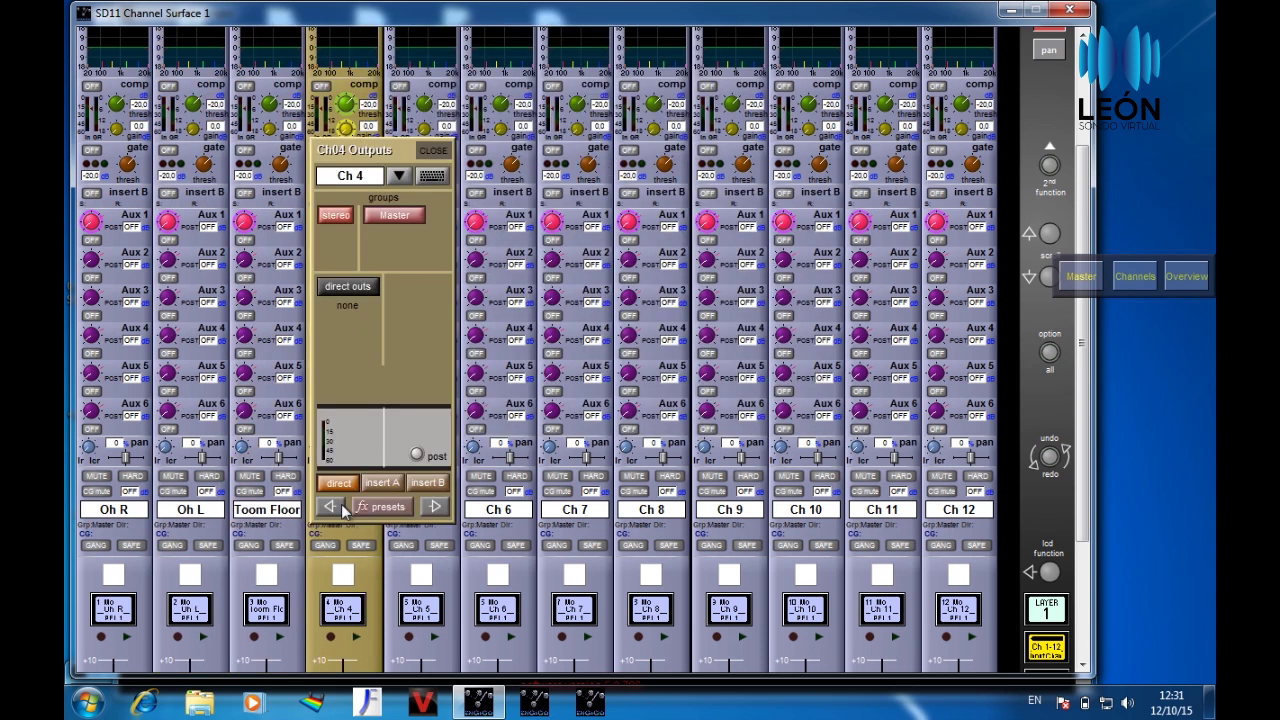
pyautogui.click(432, 176)
pyautogui.write('Toom')
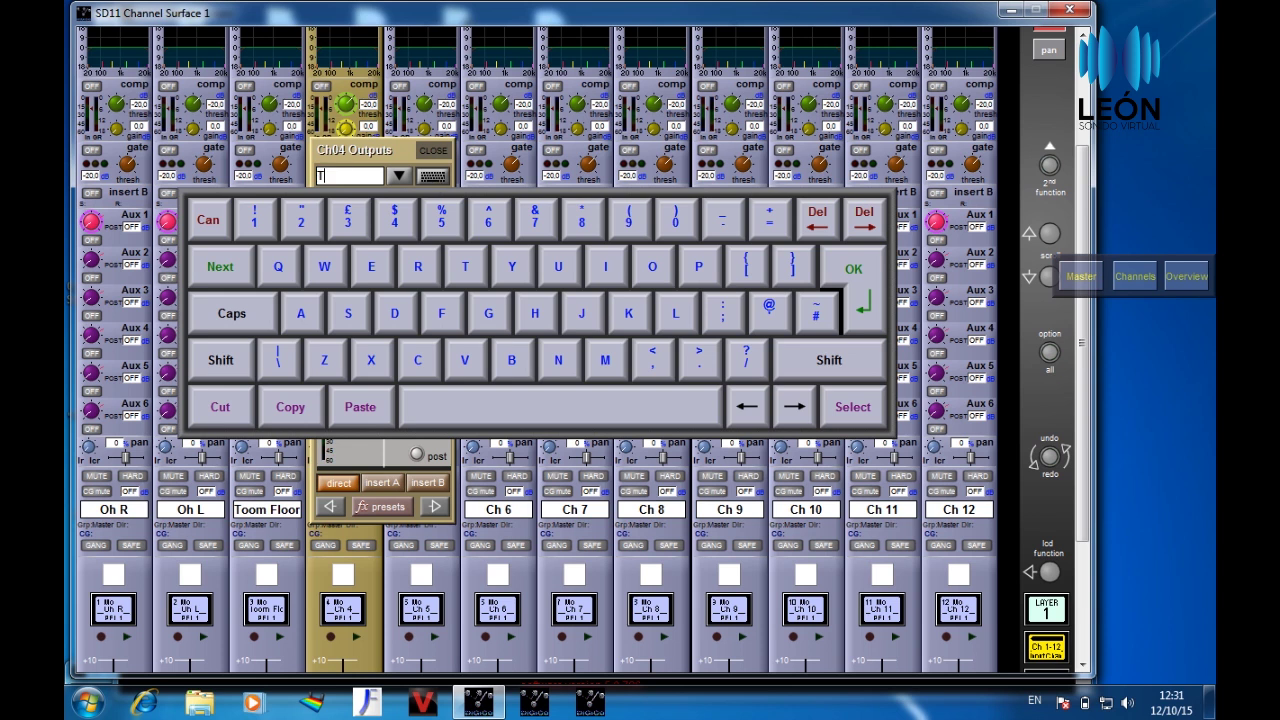
pyautogui.press('BackSpace')
pyautogui.press('BackSpace')
pyautogui.write('m ')
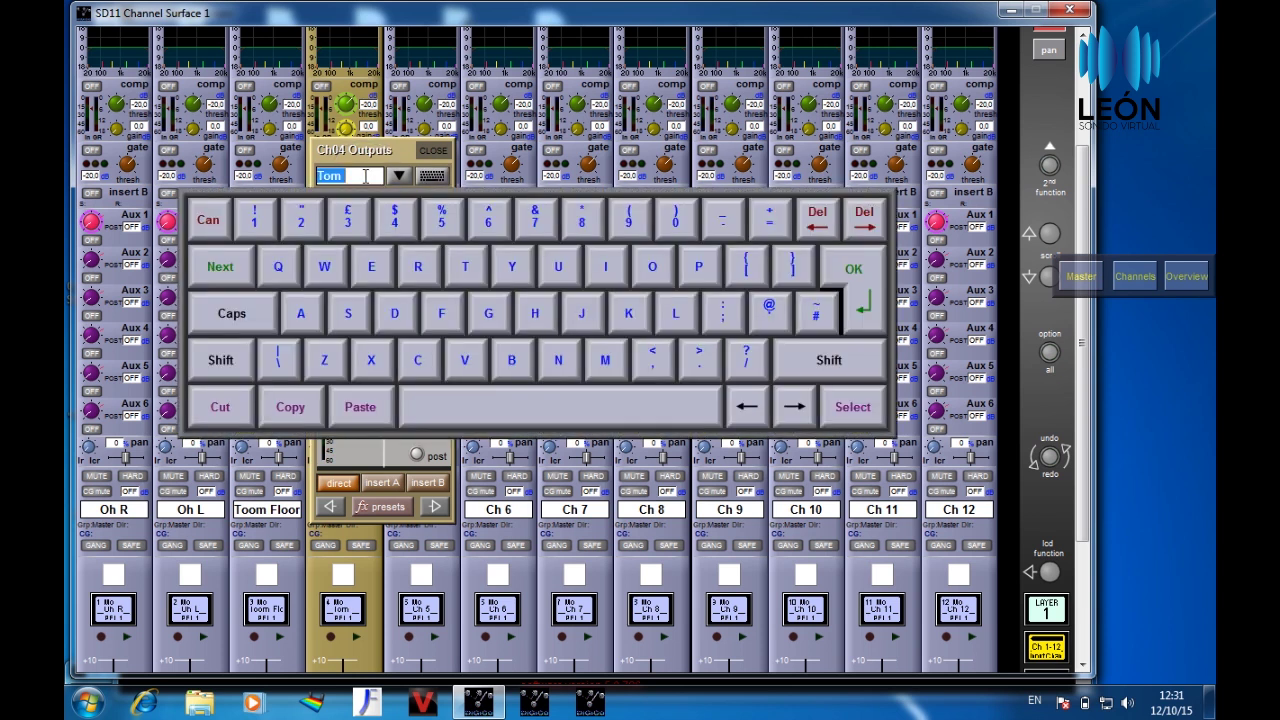
pyautogui.write('2')
# - Name input channels 5, 6 and 7 "Tom 1", "Cito" and "Bass" respectively
pyautogui.click(435, 506)
pyautogui.write('Tom 1')
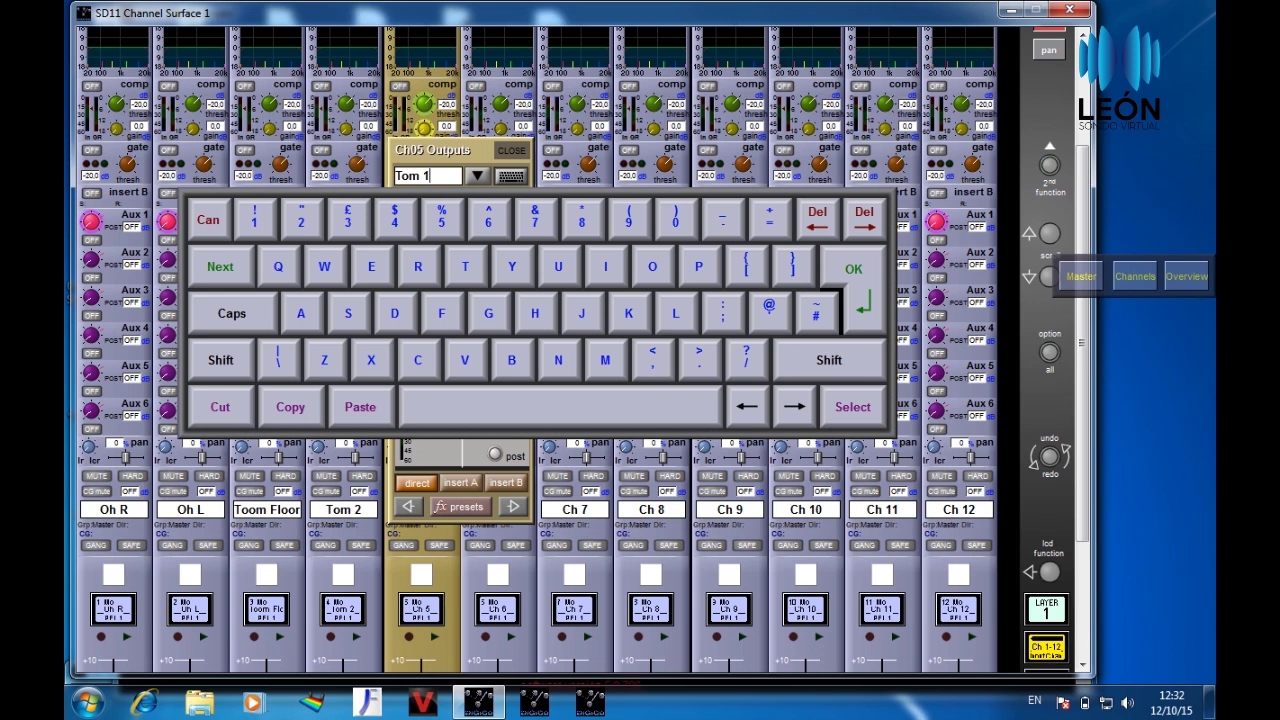
pyautogui.click(515, 507)
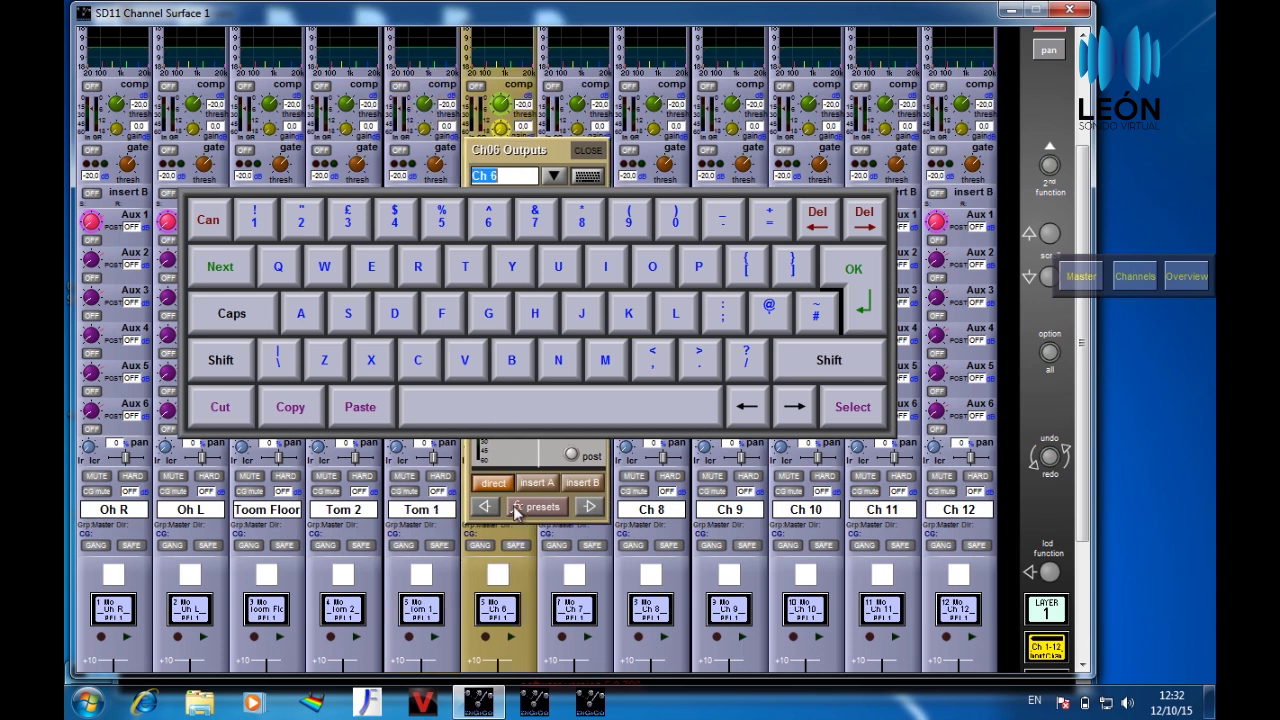
pyautogui.write('Cito')
pyautogui.click(589, 507)
pyautogui.write('Bass')
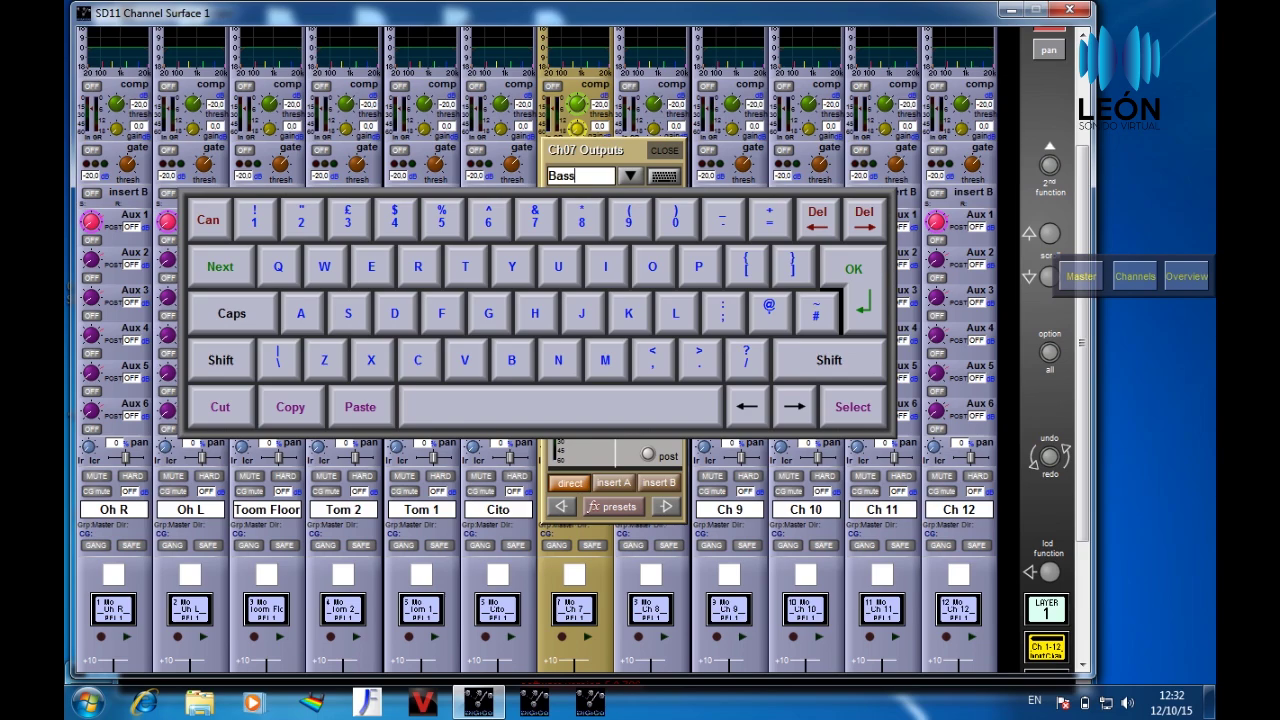
# - Name input channels 8, 9 and 10 "Kick", "Snare Top" and "Snare Bot" respectively
pyautogui.click(668, 507)
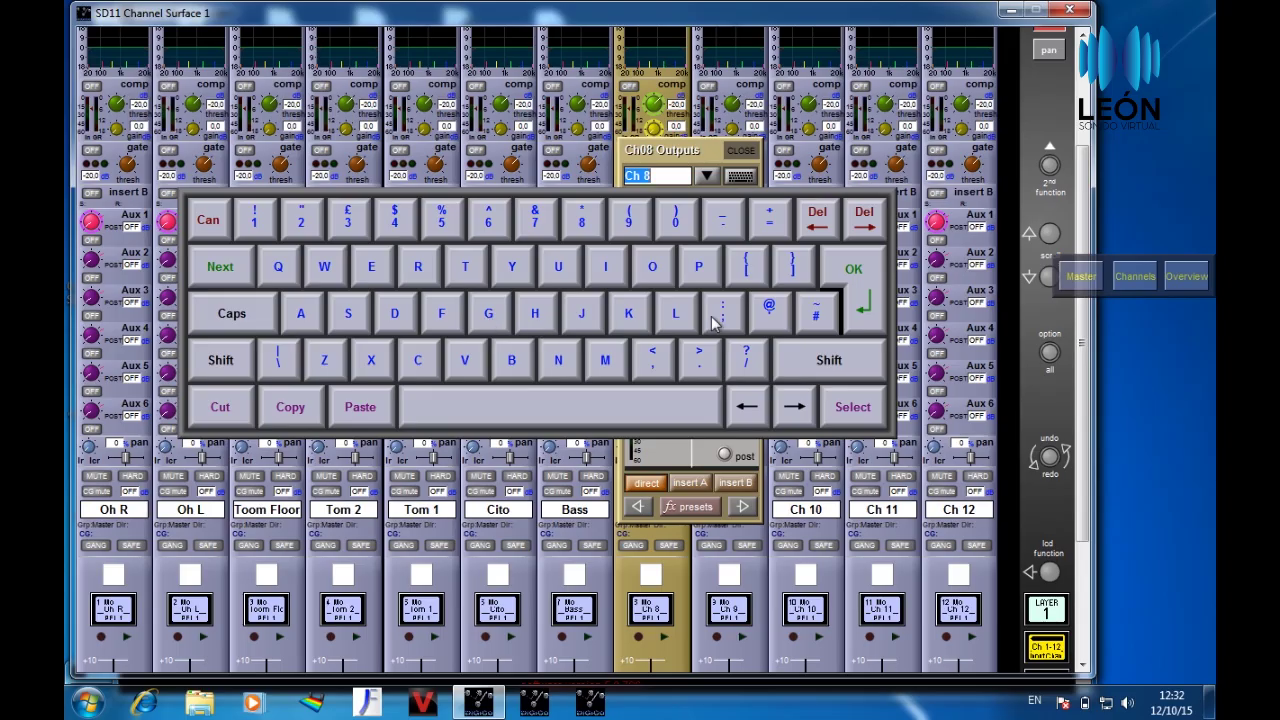
pyautogui.write('Kick')
pyautogui.click(749, 509)
pyautogui.write('Sn')
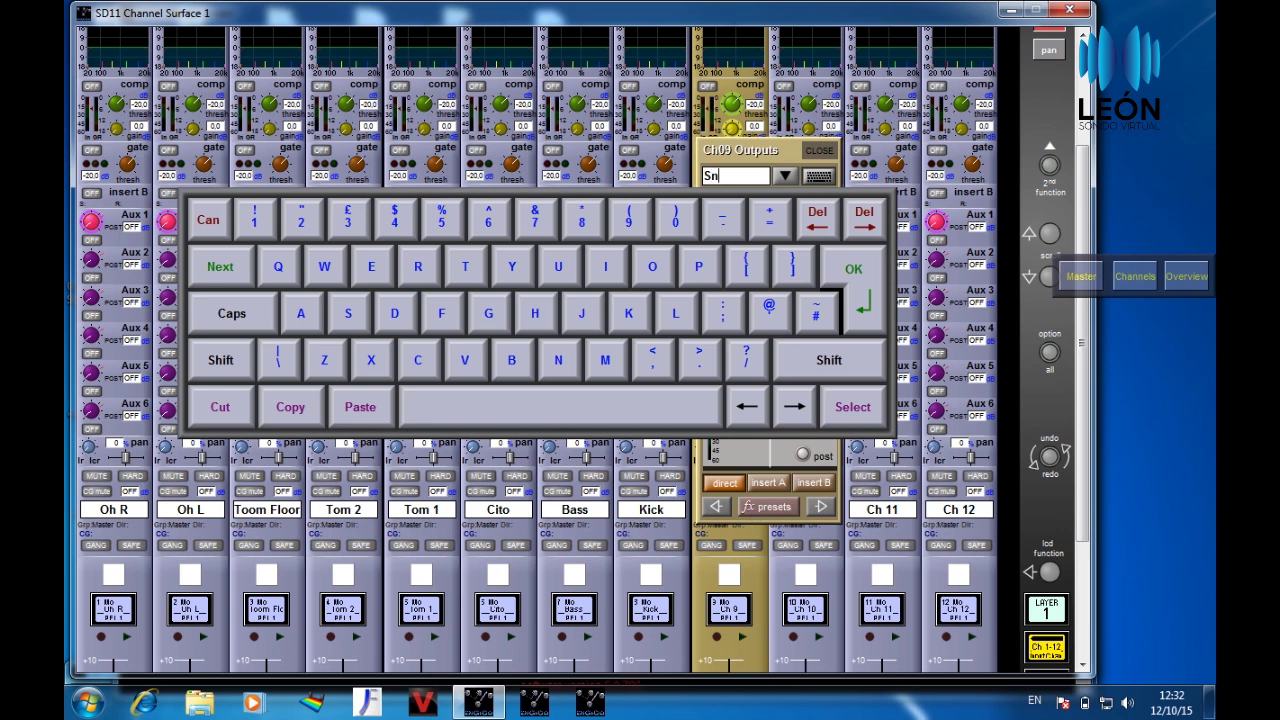
pyautogui.write('are Top')
pyautogui.click(822, 507)
pyautogui.write('Snare ')
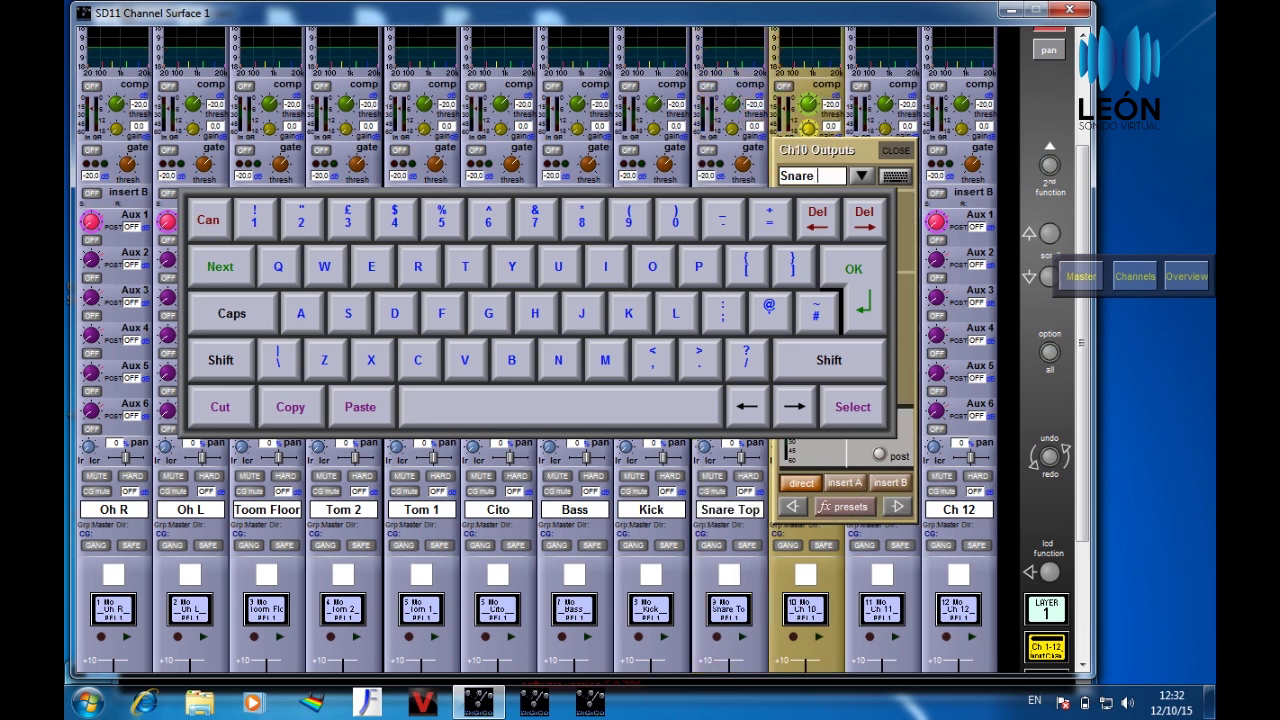
pyautogui.write('Bot')
# - Name input channel 11 "Picolo" and input channel 12 "HH", and close the outputs settings
pyautogui.click(897, 507)
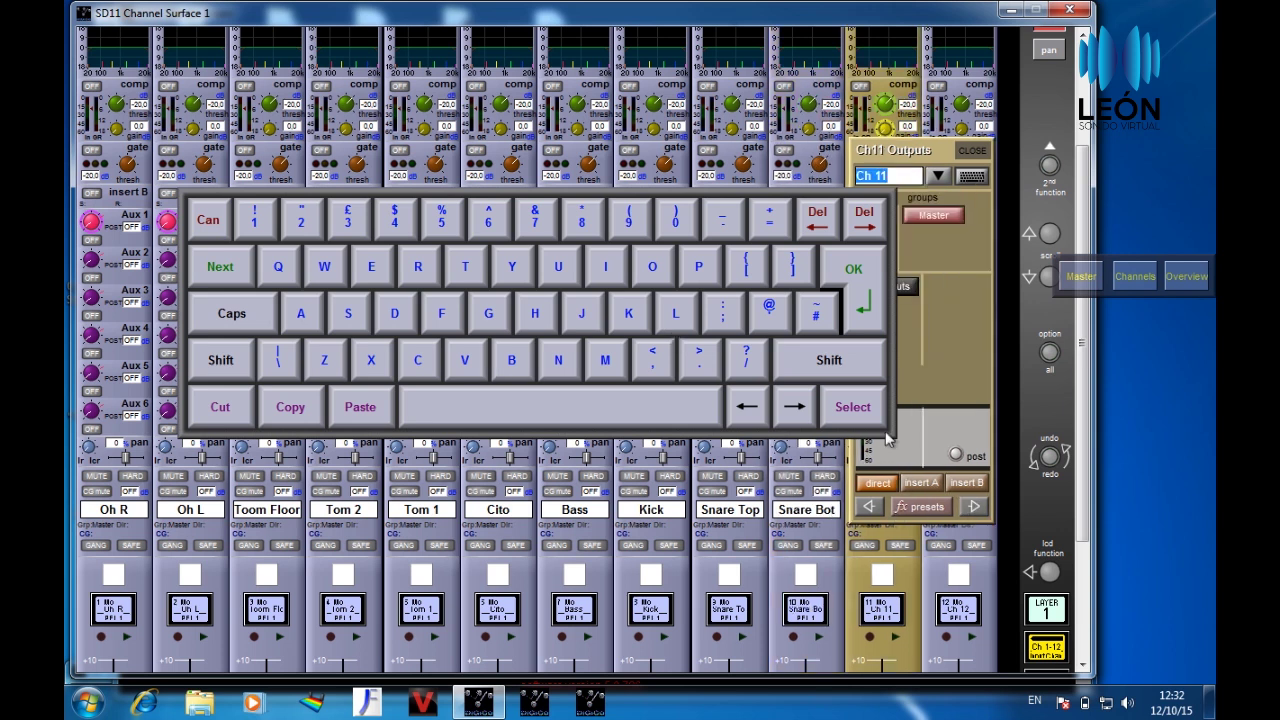
pyautogui.write('Picolo')
pyautogui.click(973, 507)
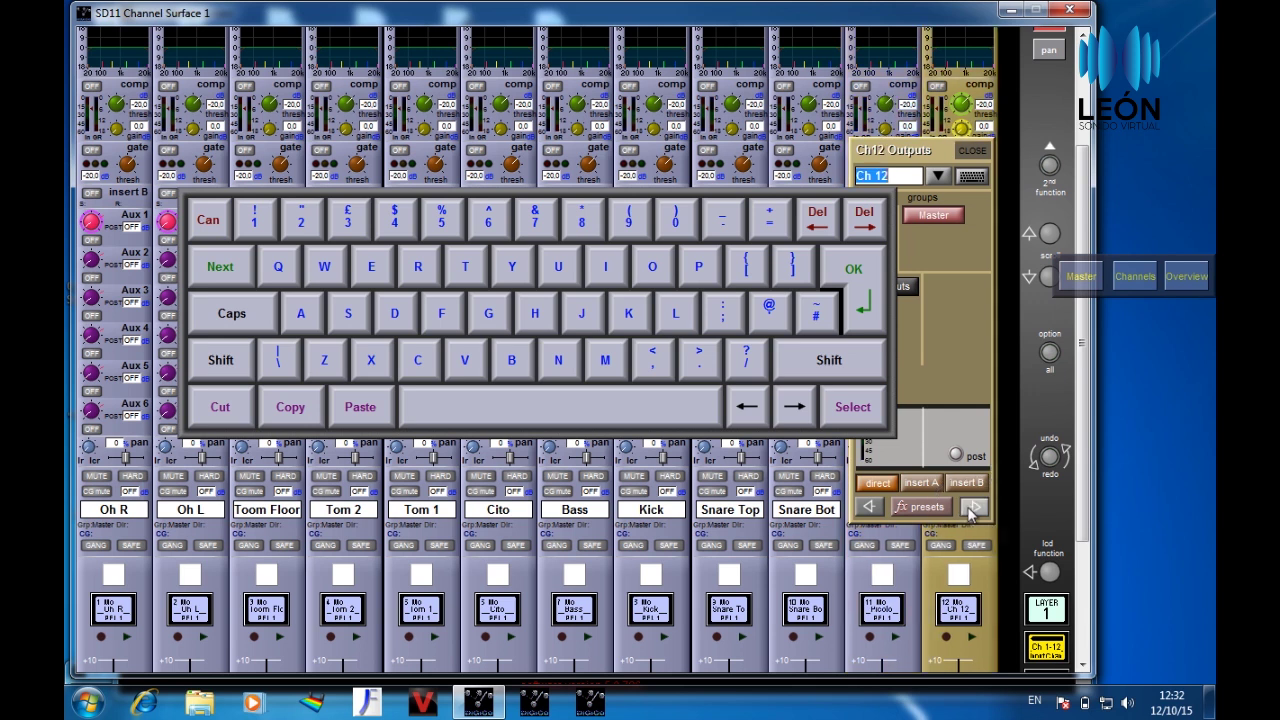
pyautogui.write('HH')
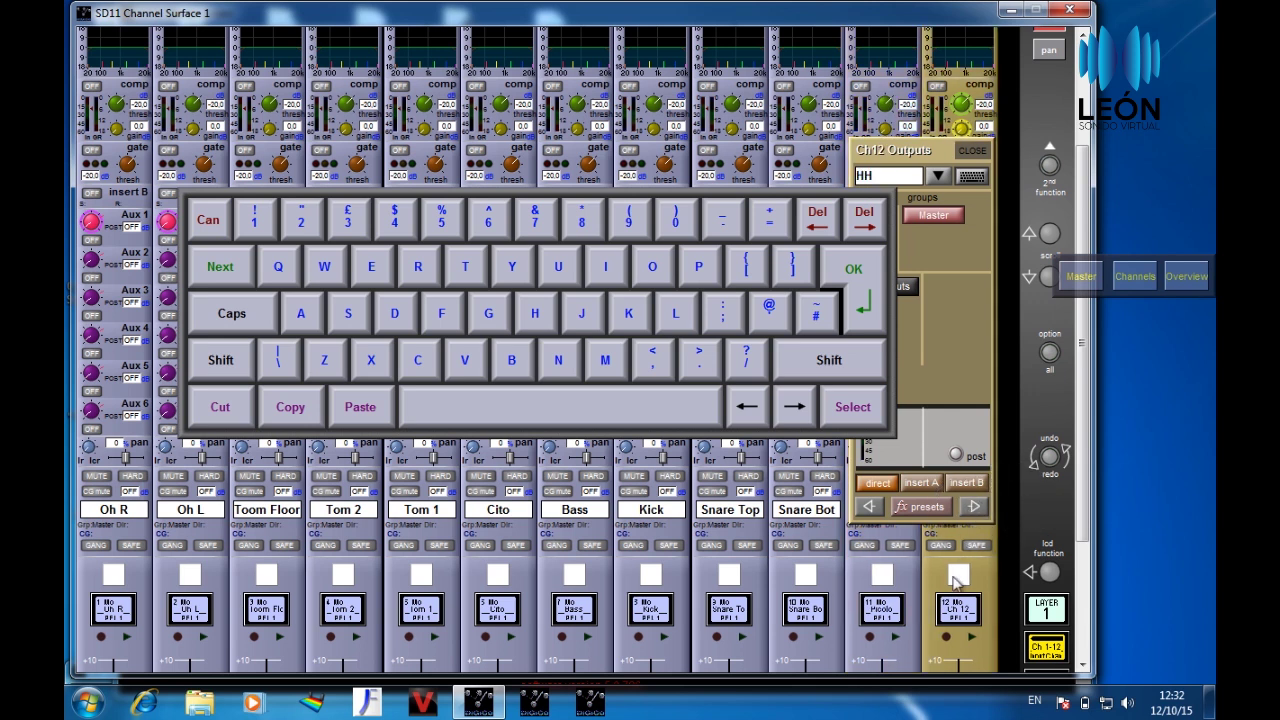
pyautogui.click(970, 151)
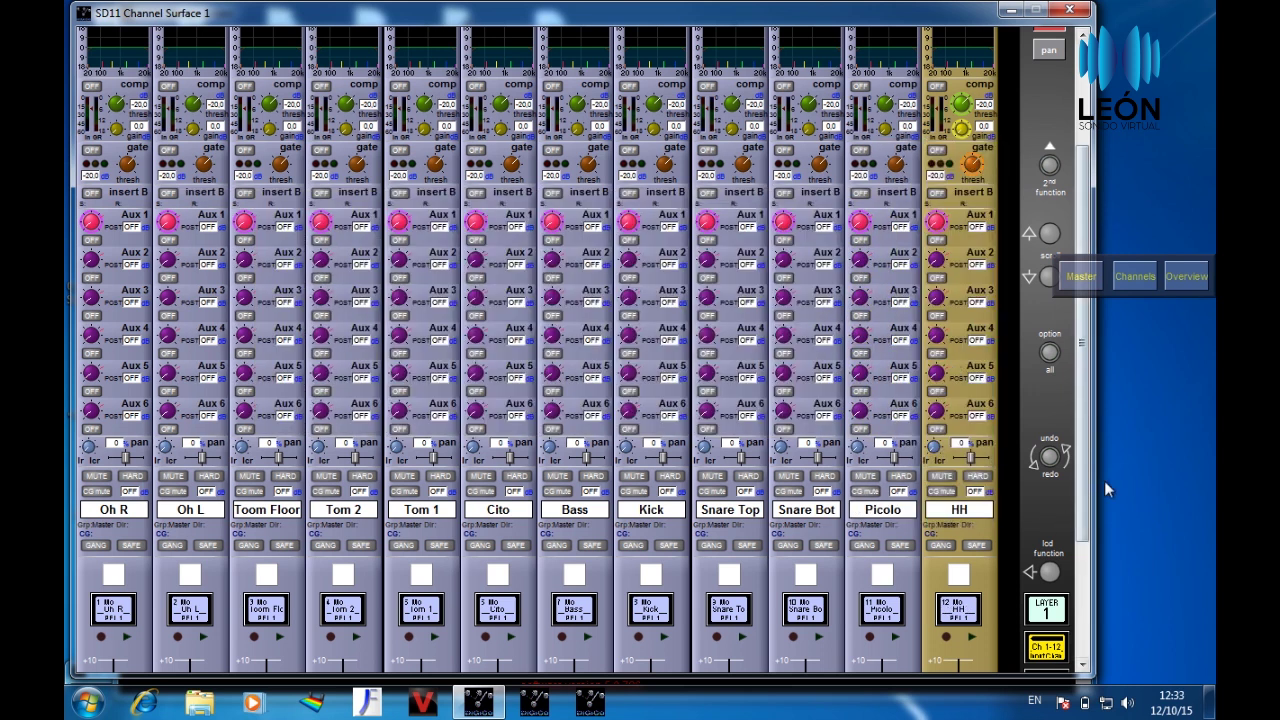
# - Switch to the bank of channels 13–24 and enter "Gtr" as the name of input channel 13
pyautogui.click(1078, 457)
pyautogui.moveTo(1078, 457); pyautogui.dragTo(1078, 618)
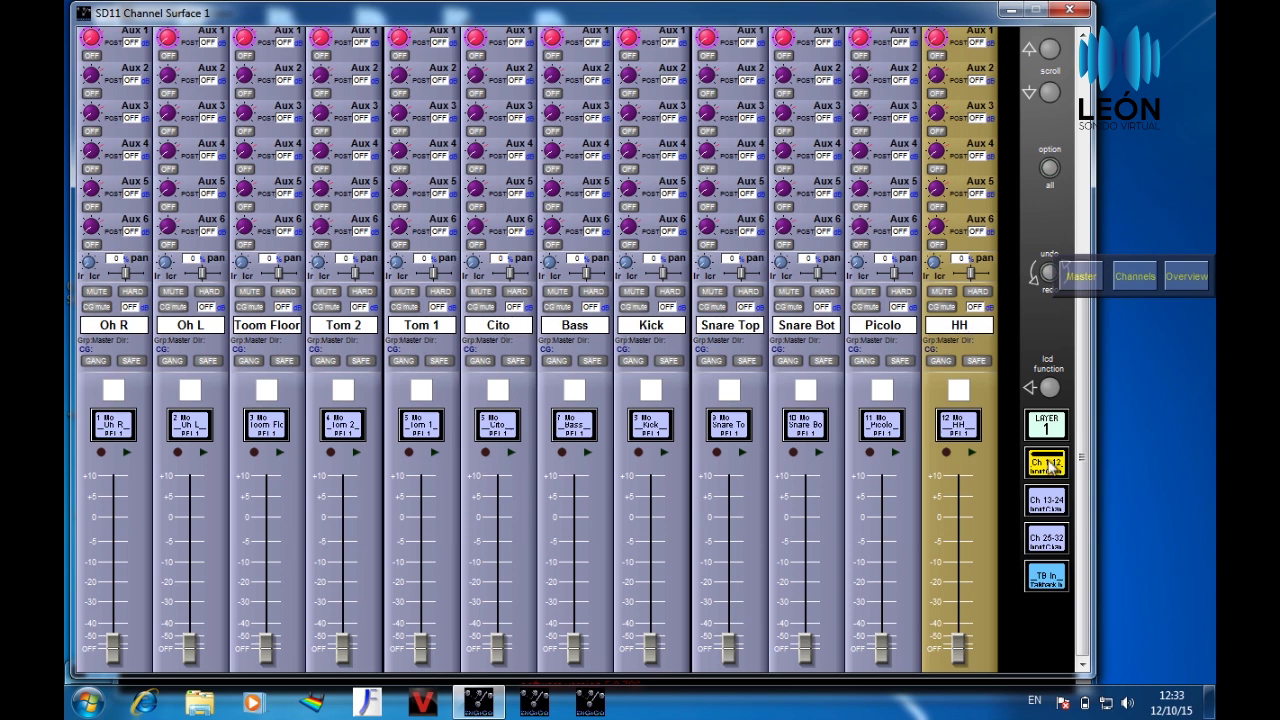
pyautogui.click(1047, 500)
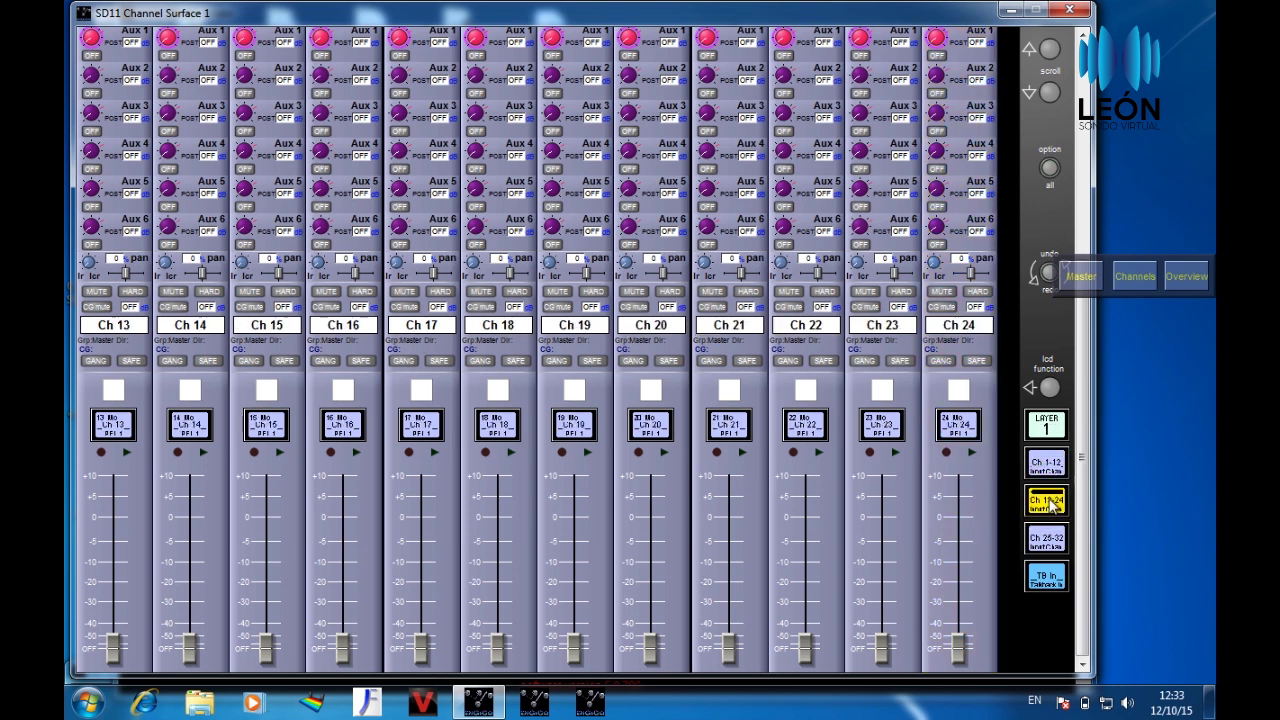
pyautogui.click(118, 330)
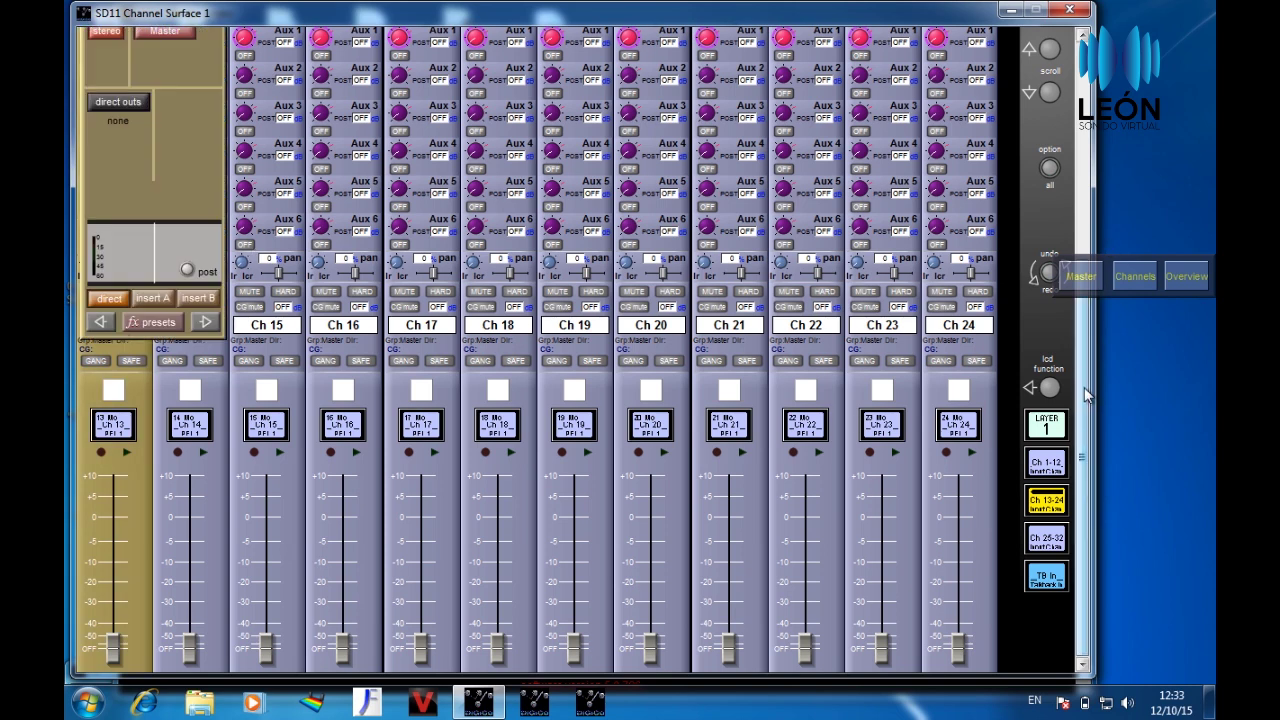
pyautogui.moveTo(1084, 387); pyautogui.dragTo(1092, 338)
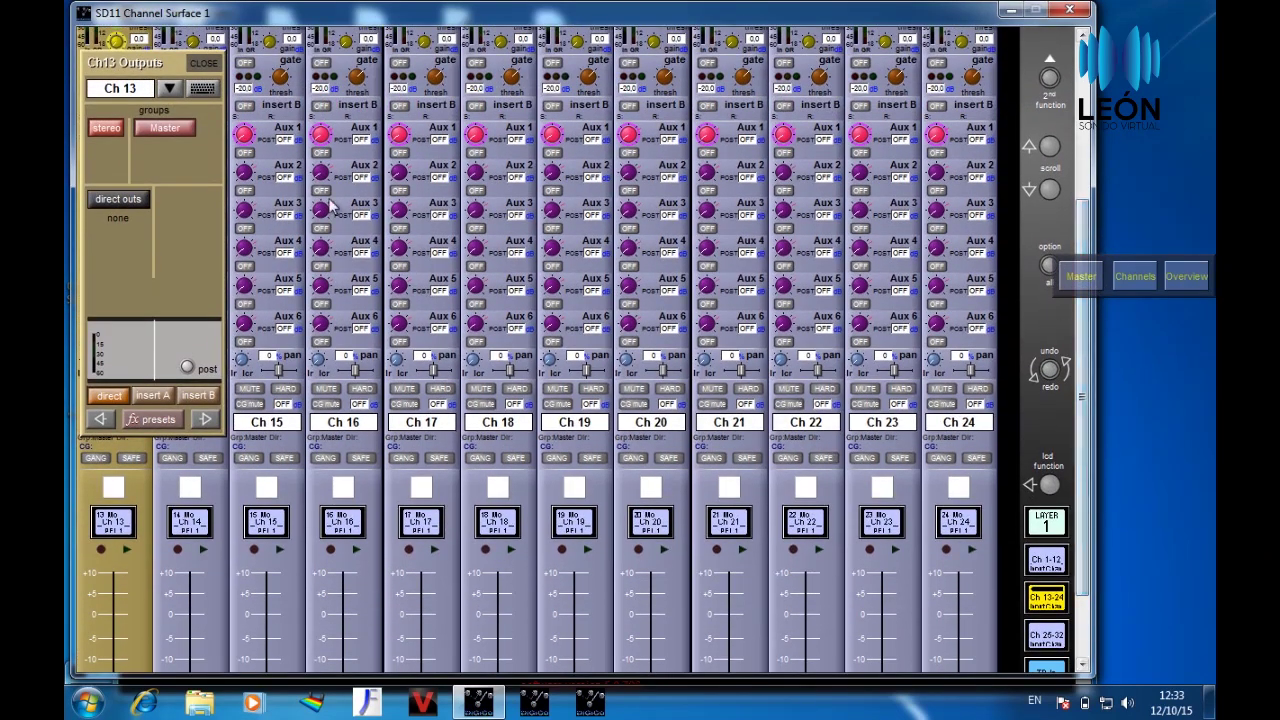
pyautogui.click(203, 88)
pyautogui.write('Gtr')
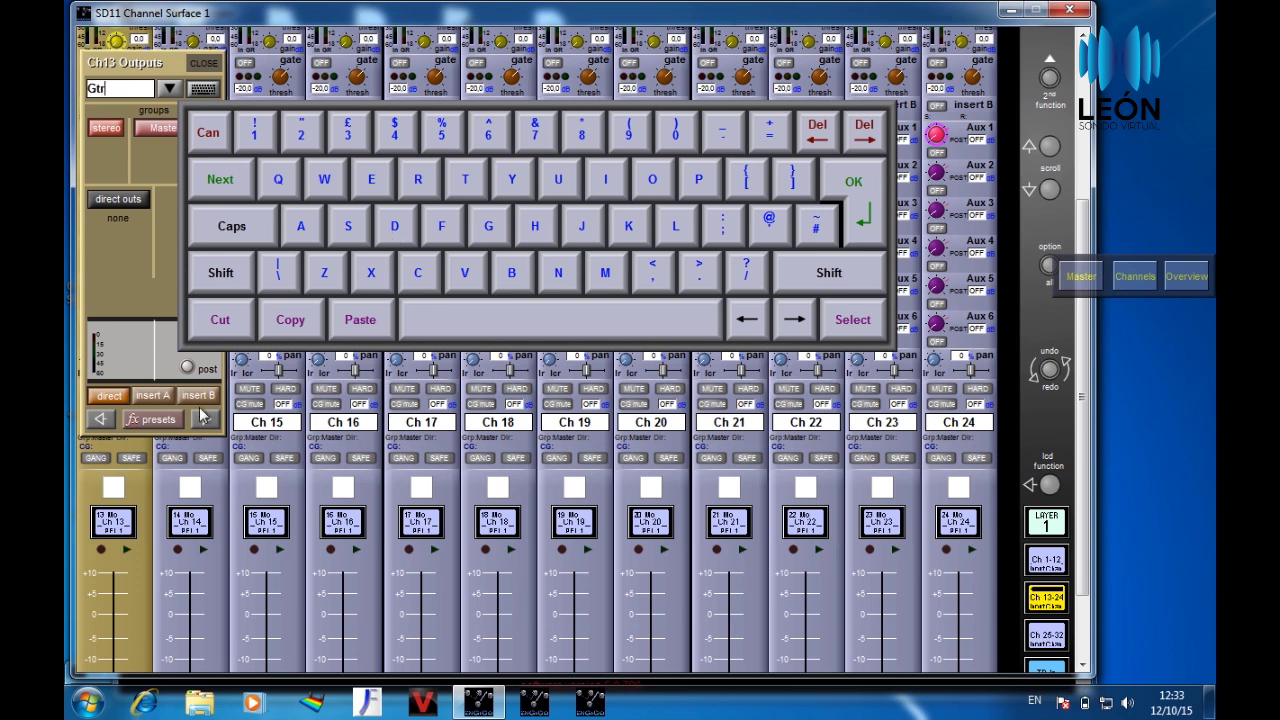
# - Name input channel 14 "Gtr W" and rename input channel 13 as "Gtr J"
pyautogui.click(206, 420)
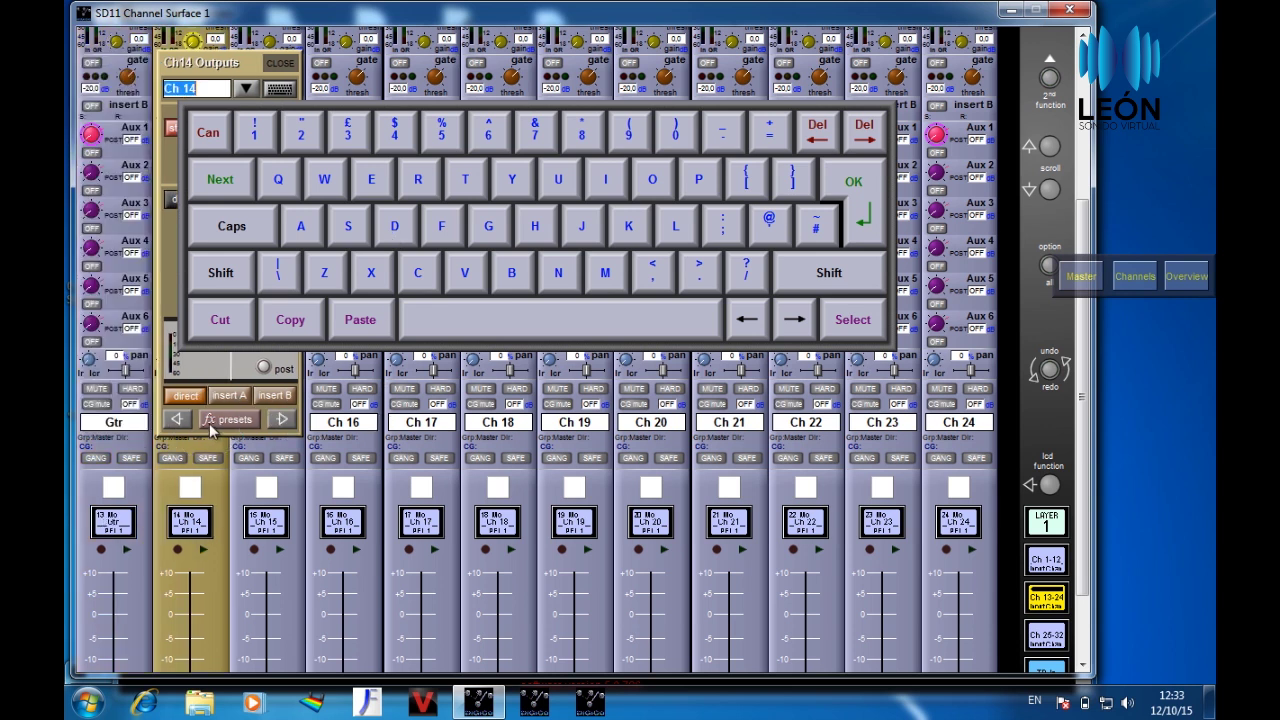
pyautogui.write('Gtr W')
pyautogui.click(177, 419)
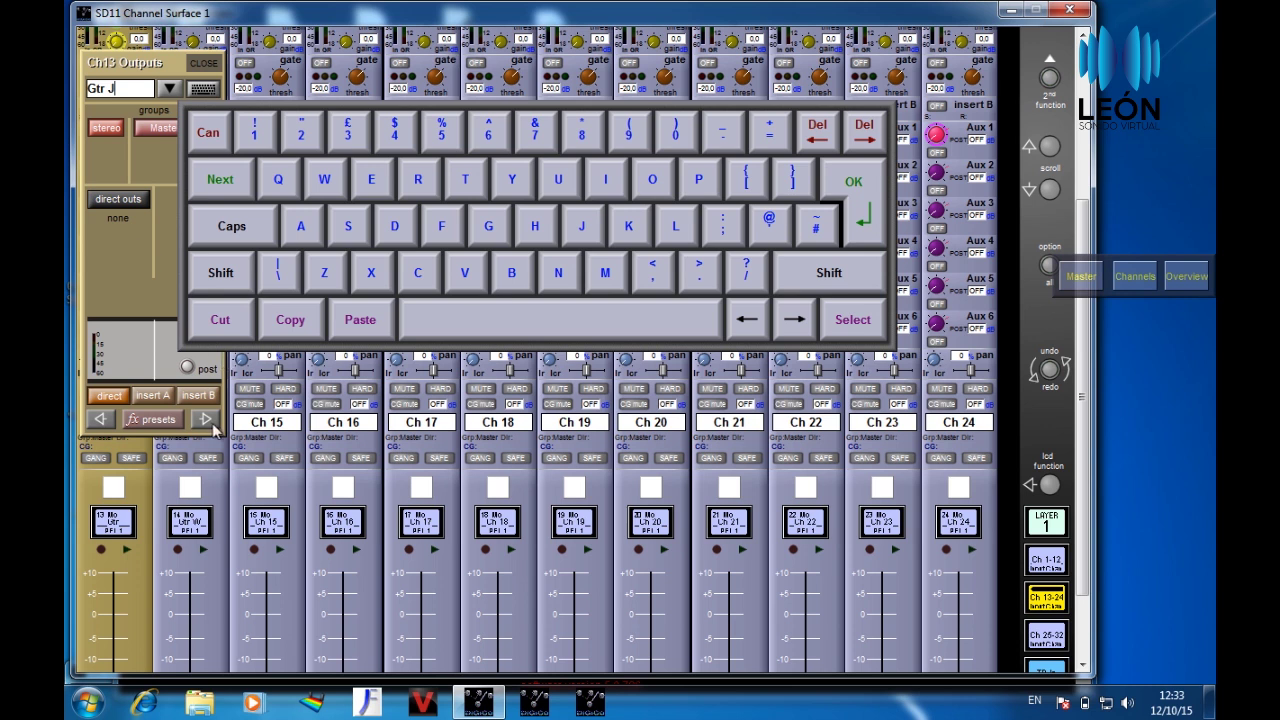
pyautogui.click(208, 421)
# - Name input channel 15 "Piano" and input channel 16 "Hamond"
pyautogui.click(285, 420)
pyautogui.write('P')
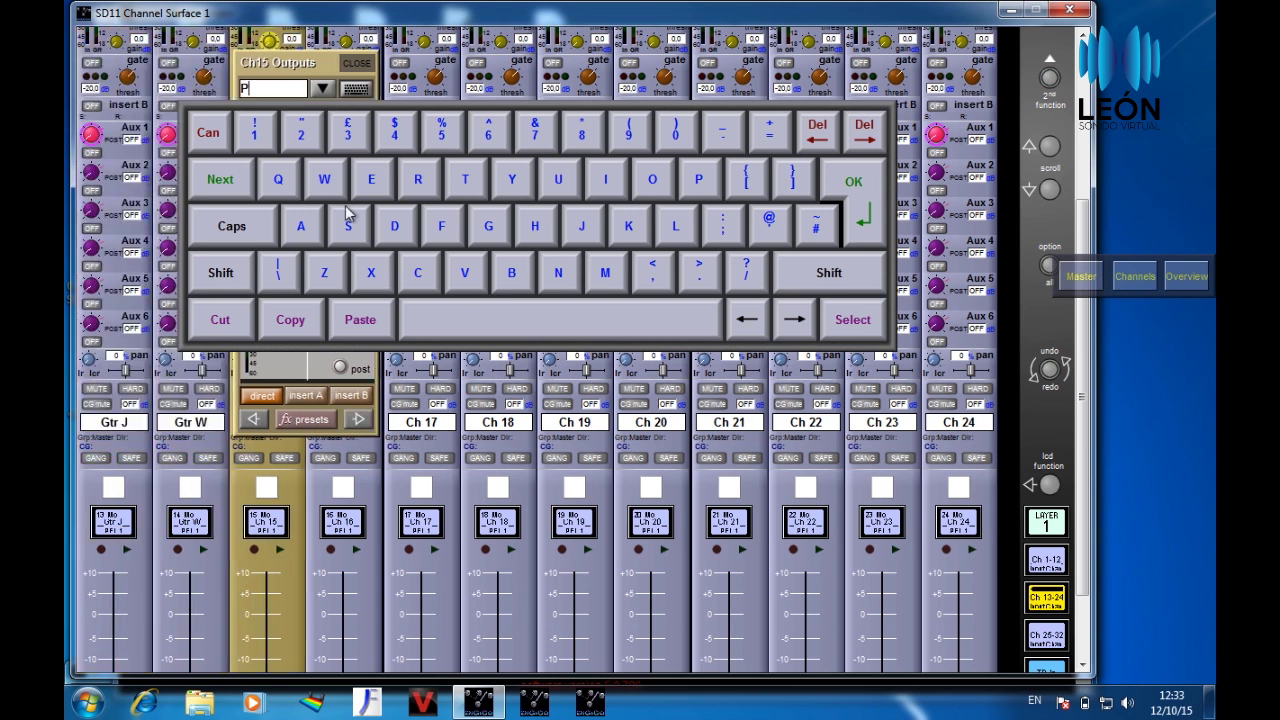
pyautogui.write('iano')
pyautogui.click(358, 419)
pyautogui.write('Hamond')
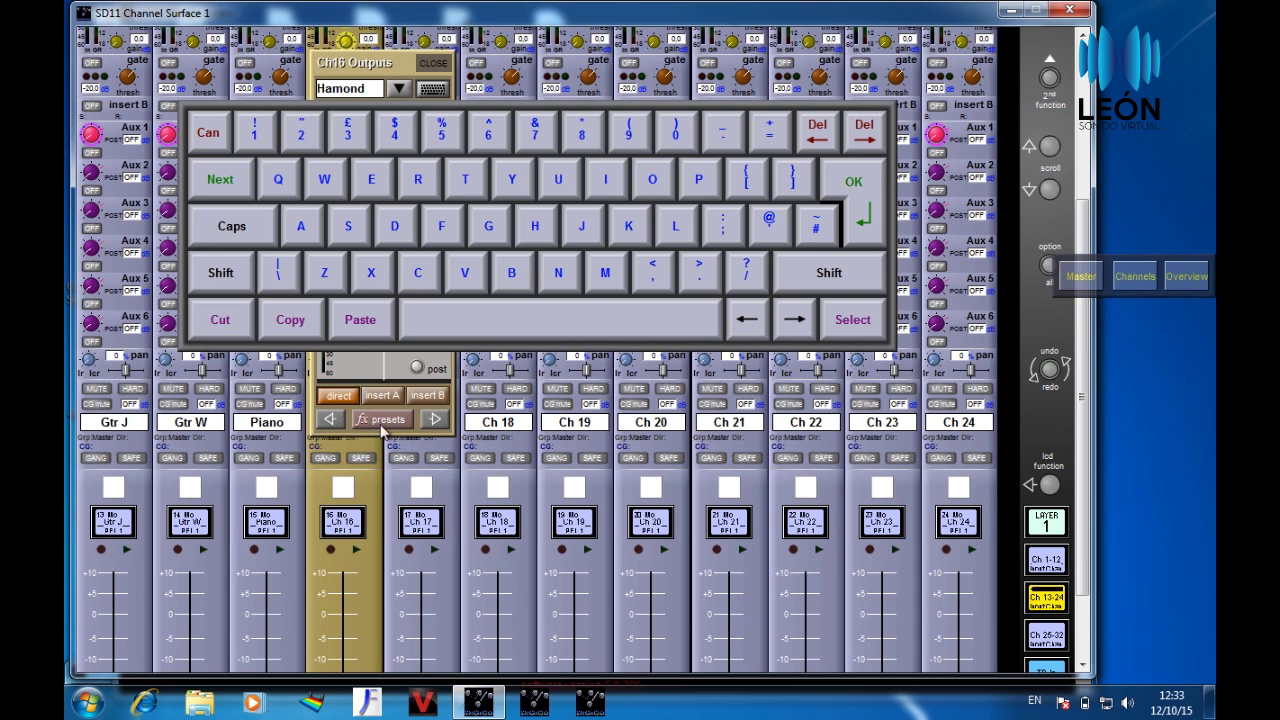
# - Name input channel 17 "Modulo" and input channel 18 "Ipod"
pyautogui.click(433, 419)
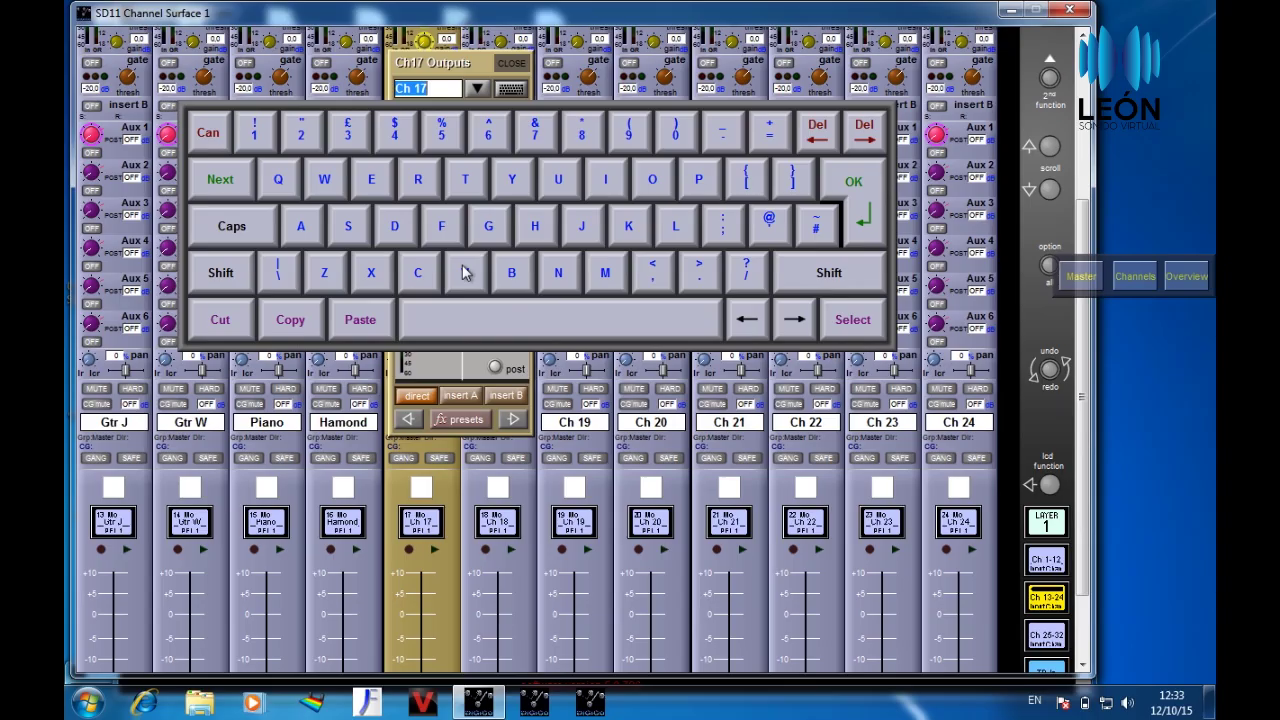
pyautogui.write('Modulo')
pyautogui.click(514, 420)
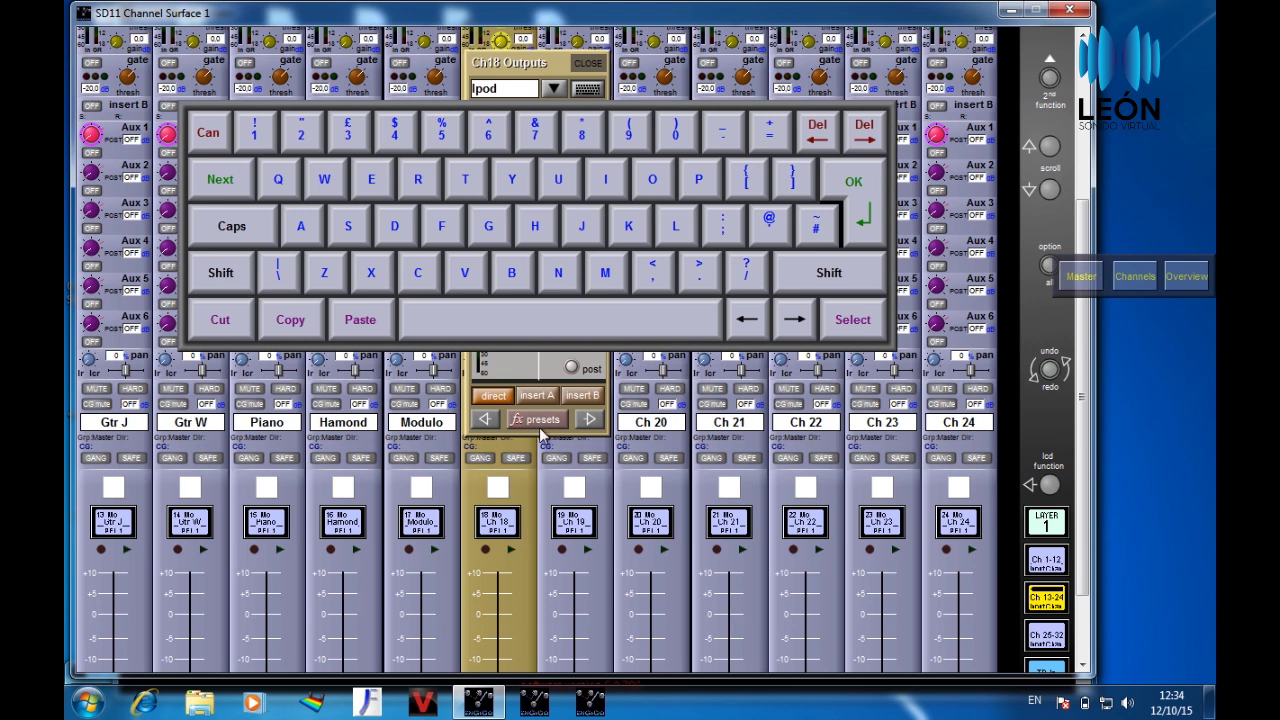
# - Name input channel 19 "Tb" and input channel 20 "Tp"
pyautogui.click(591, 419)
pyautogui.write('T')
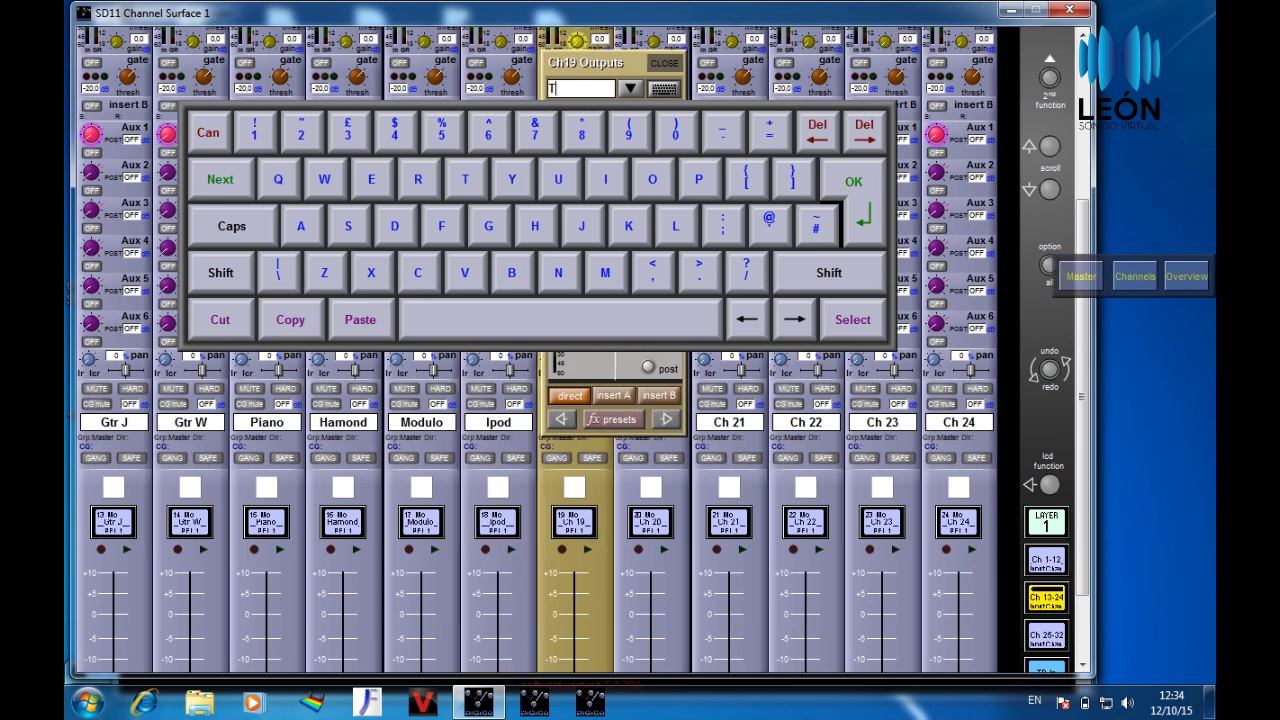
pyautogui.write('b')
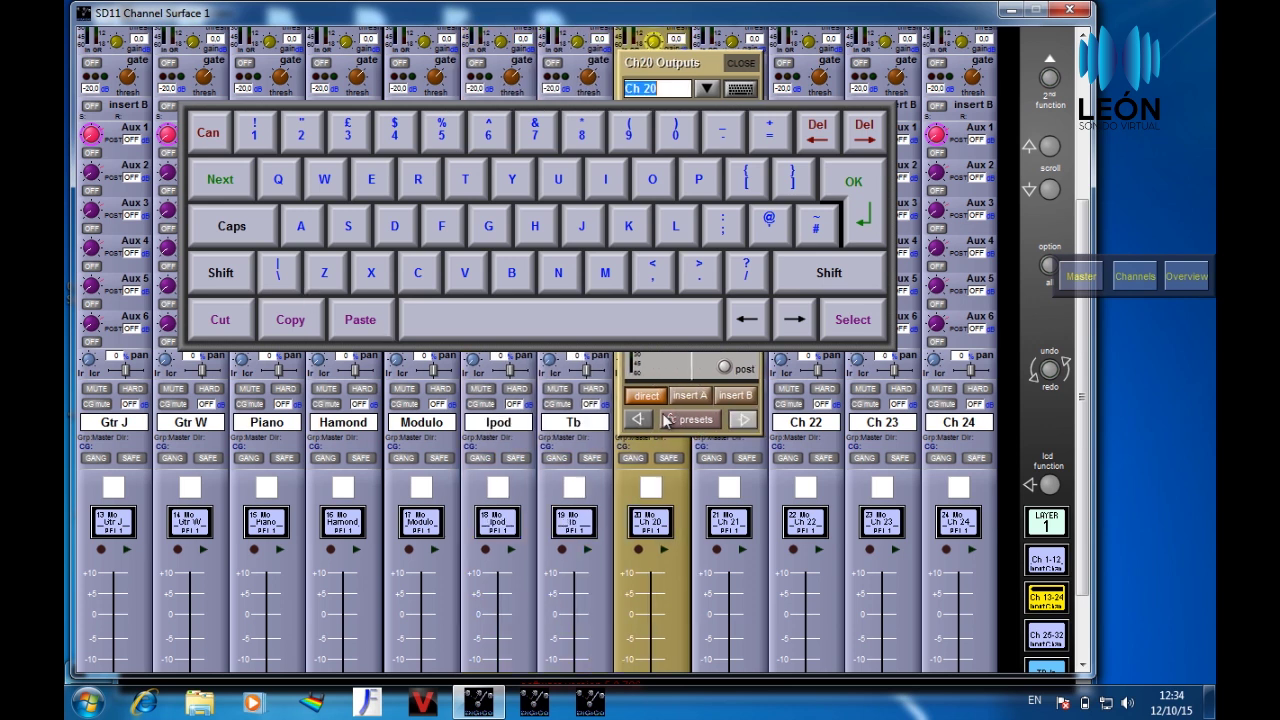
pyautogui.click(666, 419)
pyautogui.write('Tp')
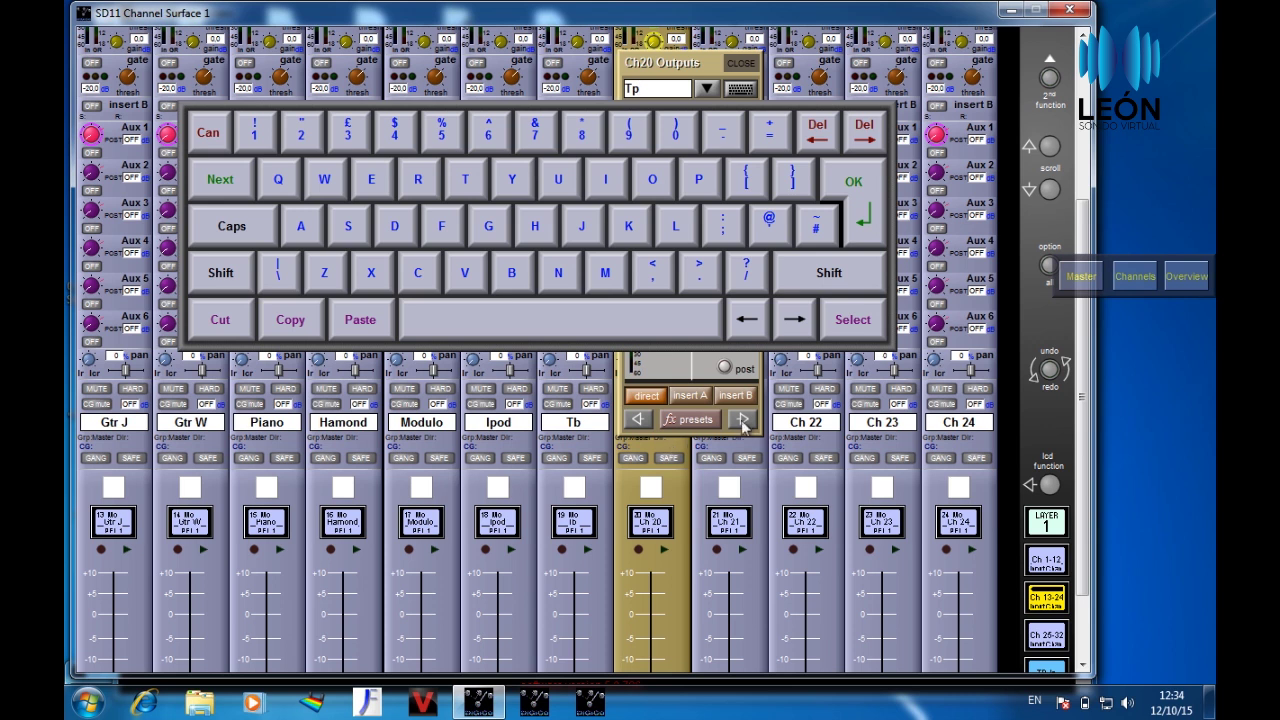
# - Name input channels 21, 22 and 23 "Brass", "Vox Spare" and "Vox chapa" respectively
pyautogui.click(743, 420)
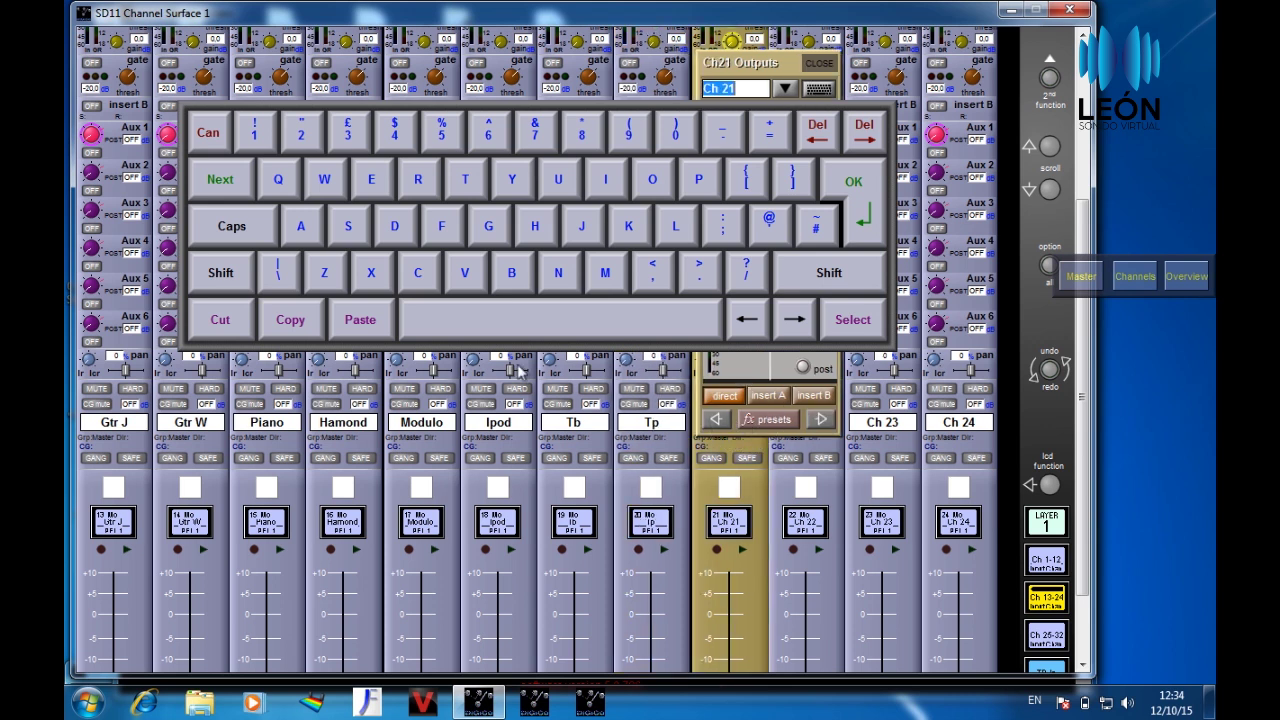
pyautogui.write('Brass')
pyautogui.click(820, 419)
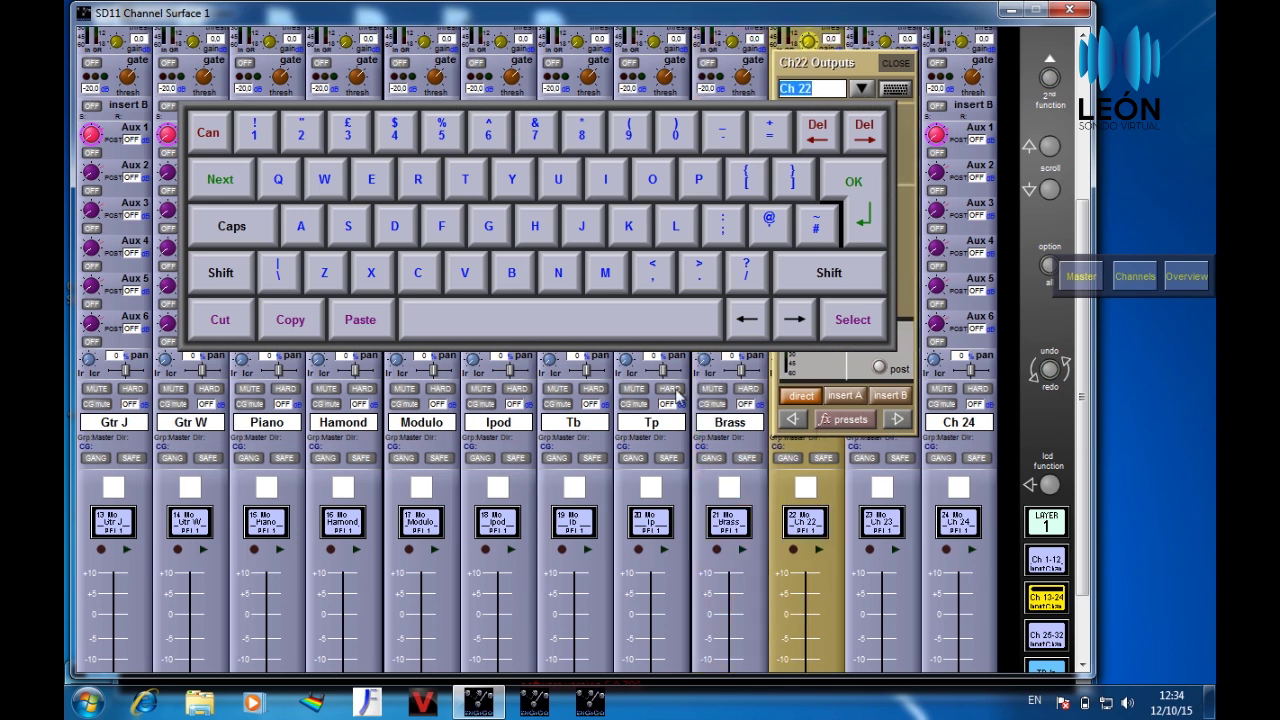
pyautogui.write('Vox Spare')
pyautogui.click(896, 419)
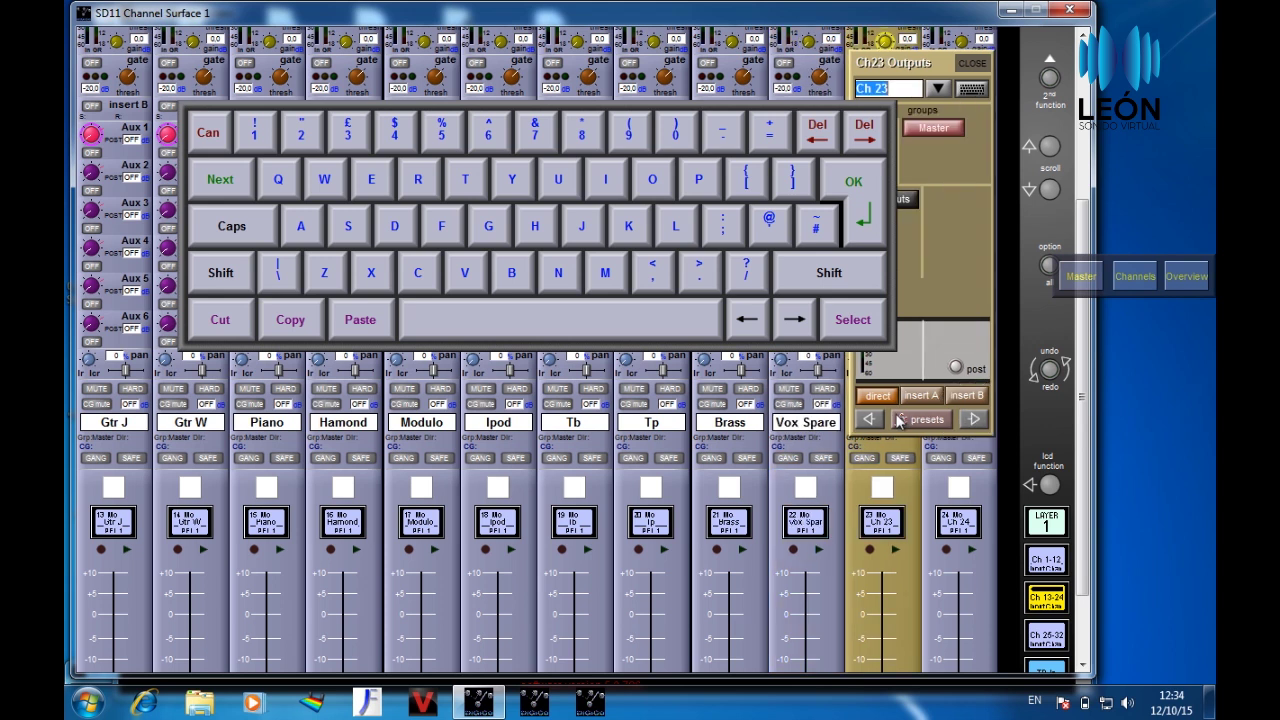
pyautogui.write('Vox chapa')
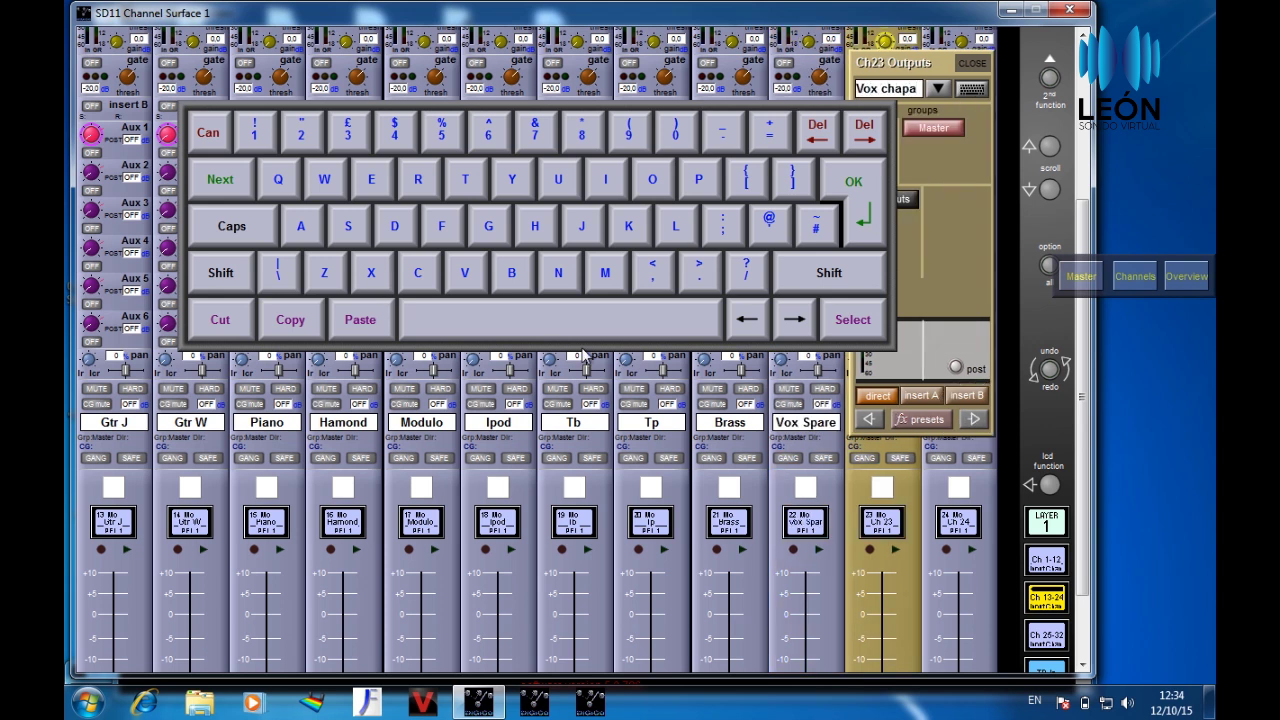
# - Name input channel 24 "Vox J" and close its outputs view
pyautogui.click(973, 419)
pyautogui.write('Vox J')
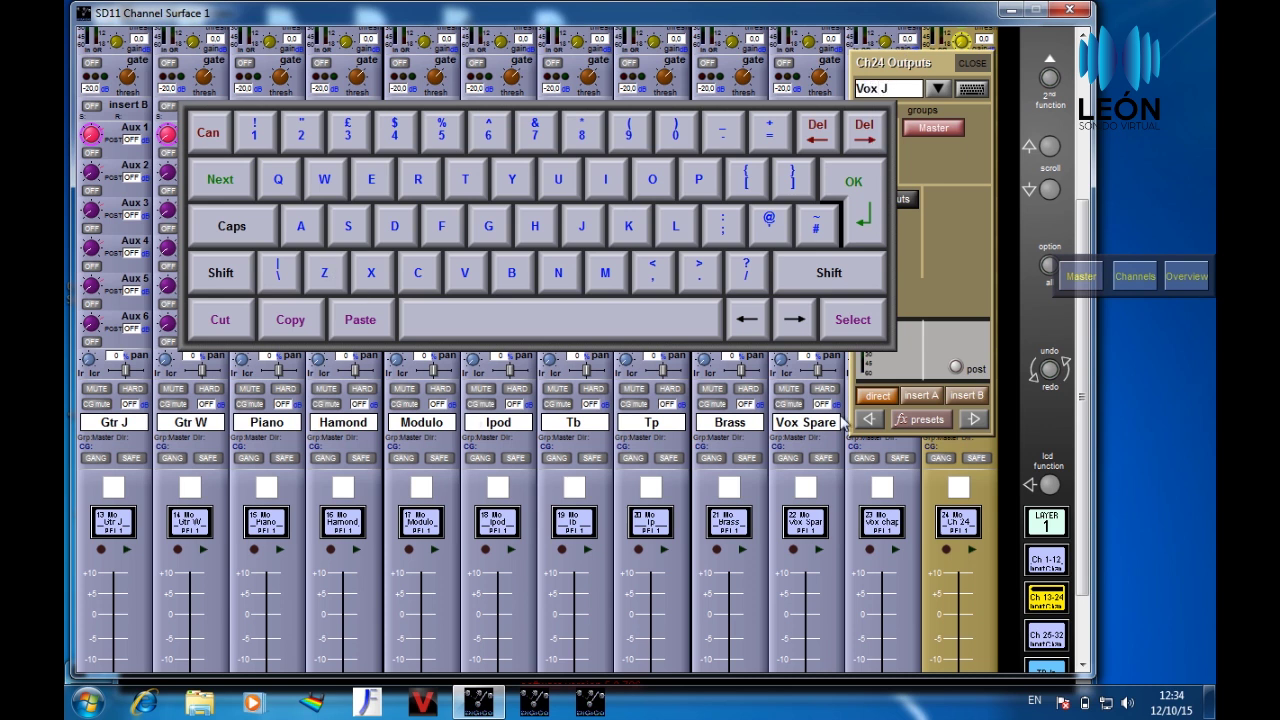
pyautogui.click(972, 63)
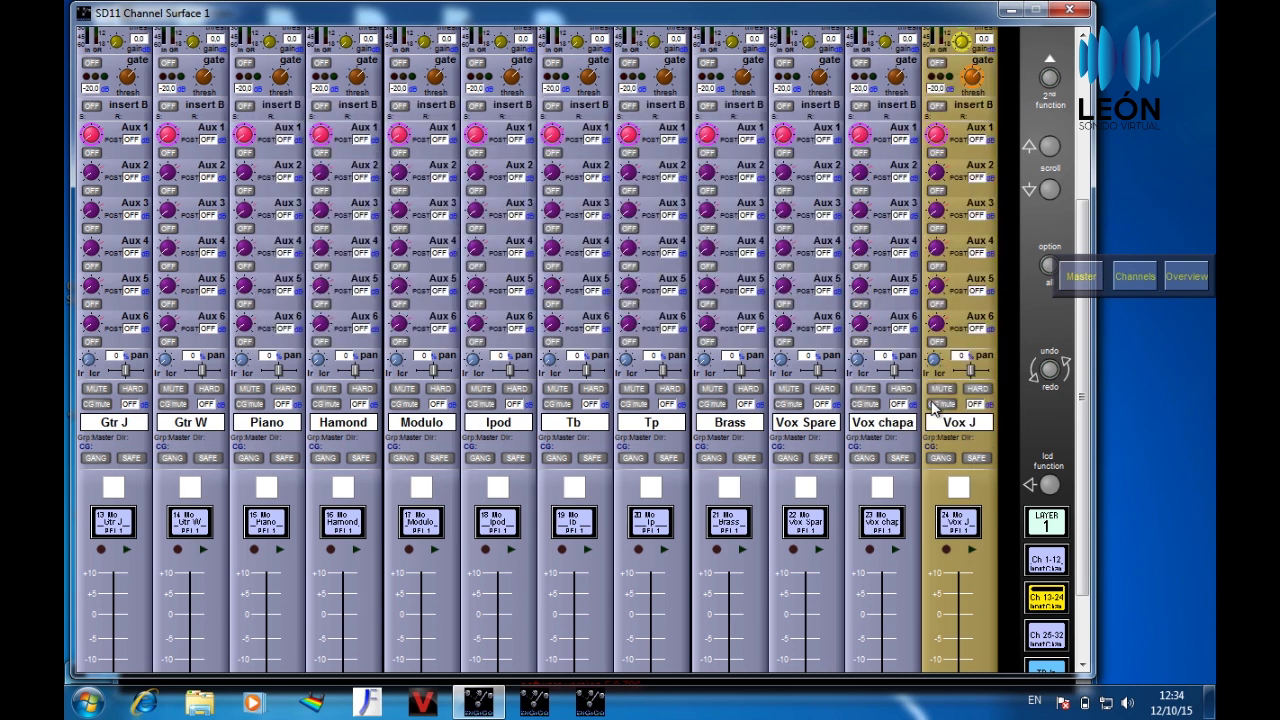
# - Name input channel 25 "Vox w" and input channel 26 "Vox M" in the Ch 25-32 bank
pyautogui.click(1047, 630)
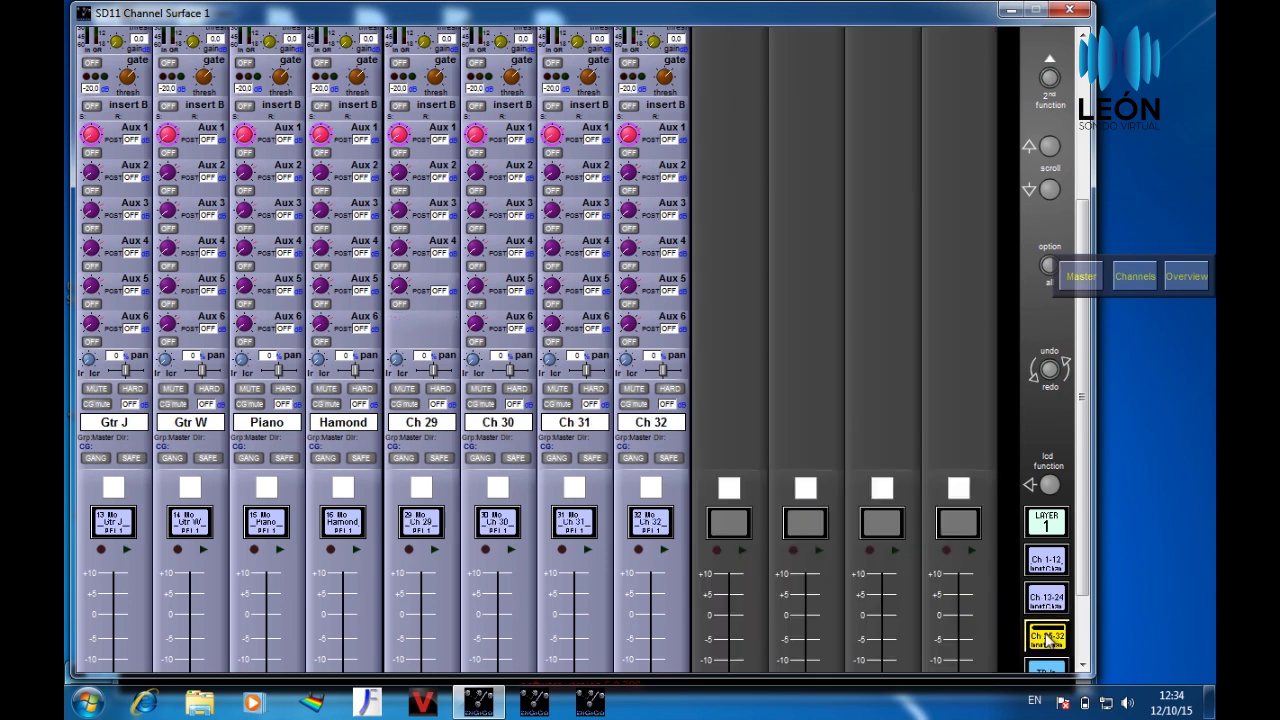
pyautogui.click(124, 425)
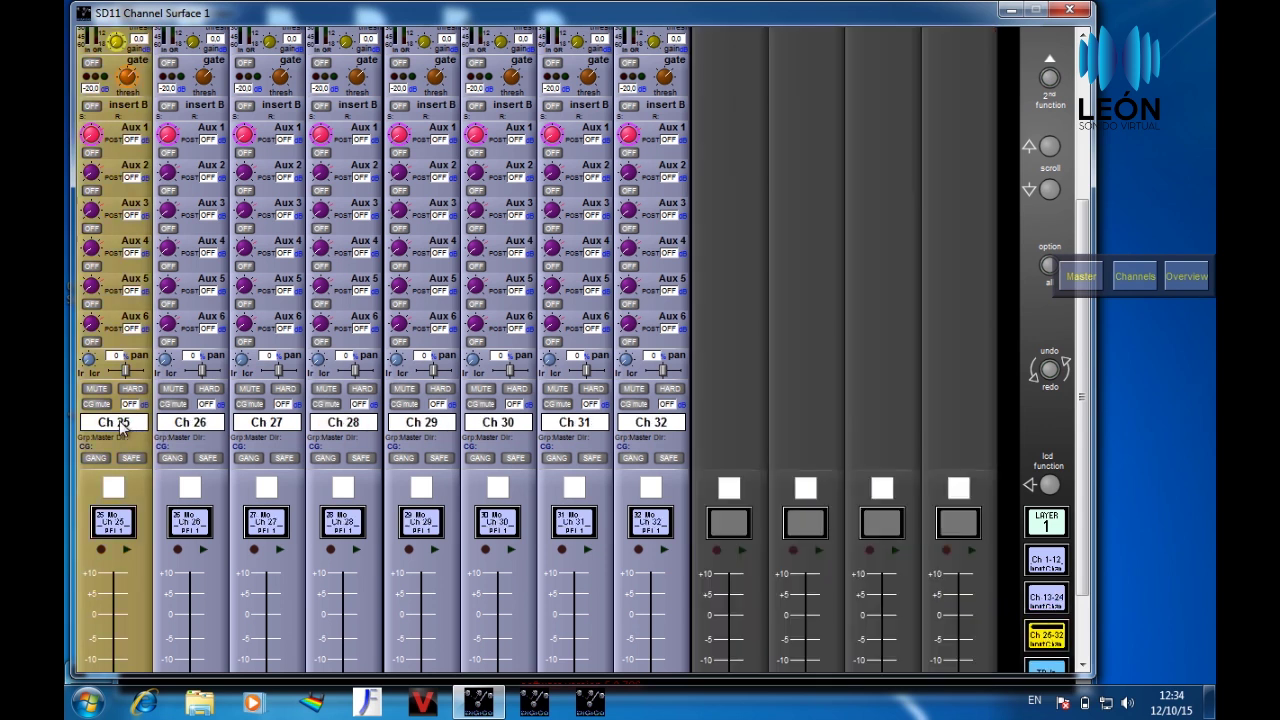
pyautogui.click(124, 425)
pyautogui.click(203, 88)
pyautogui.write('Vox w')
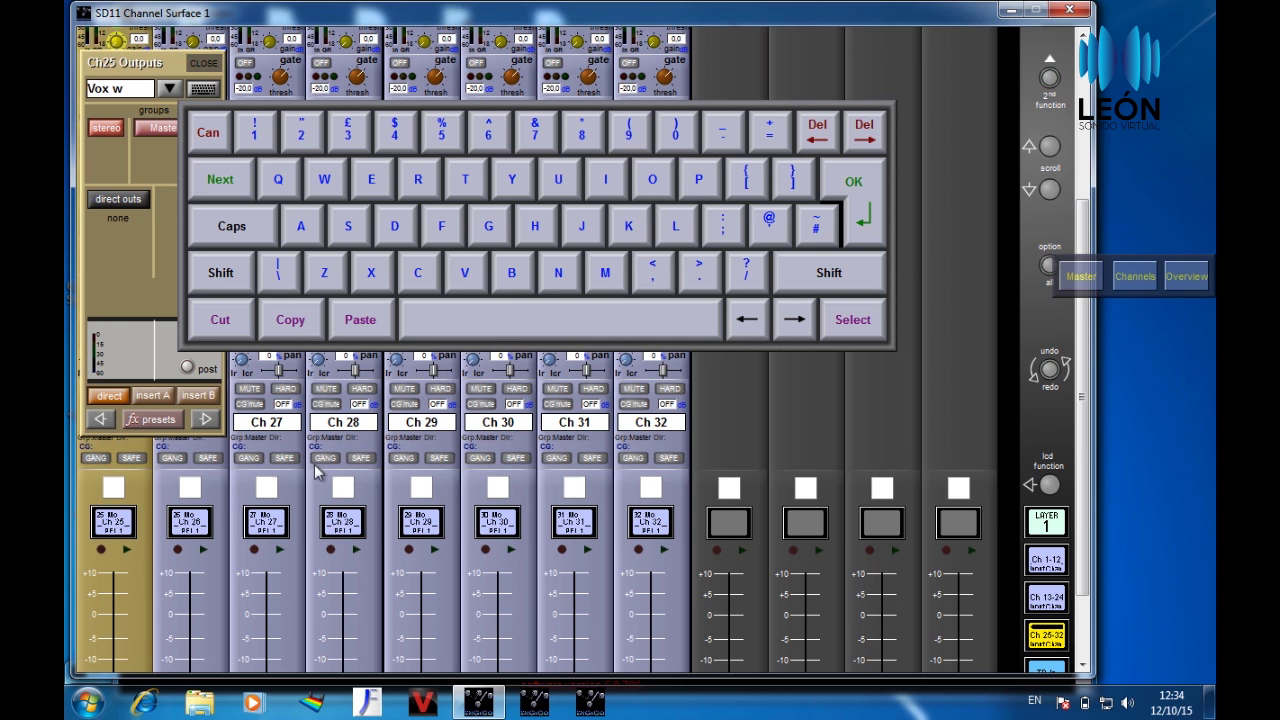
pyautogui.click(205, 419)
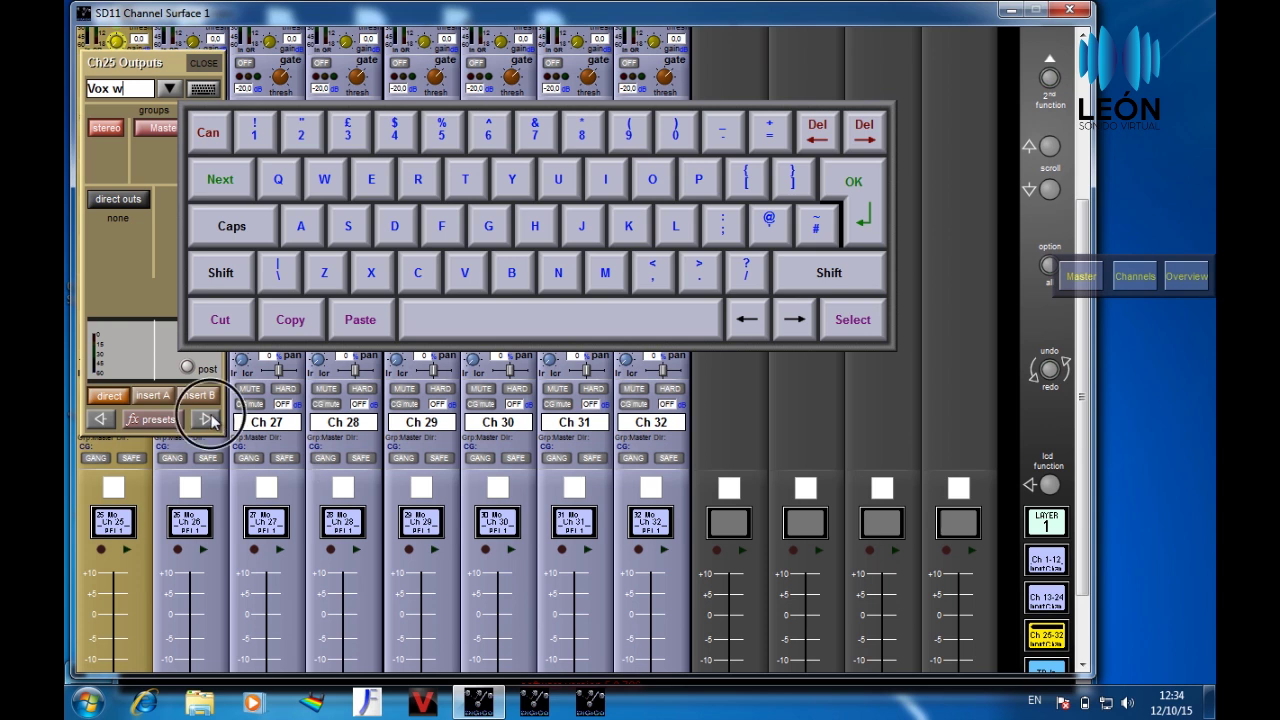
pyautogui.write('Vox M')
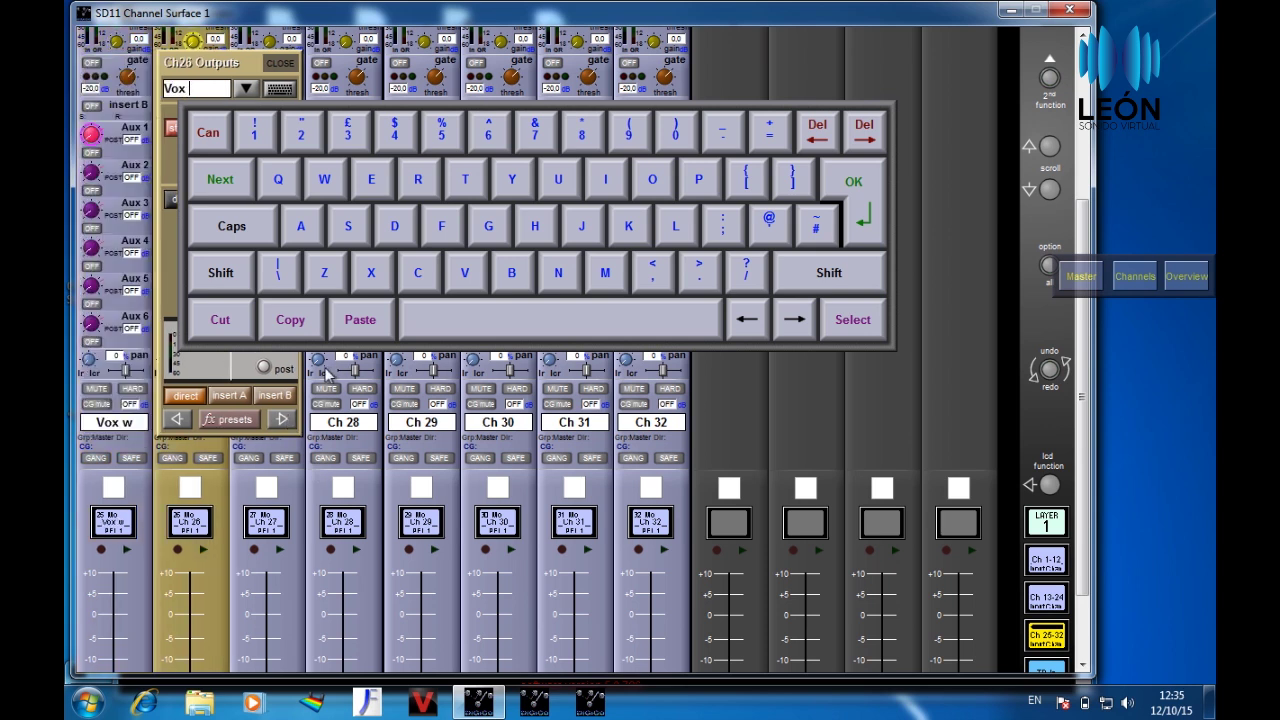
# - Name input channel 27 "Bongo" and input channel 28 "Conga L"
pyautogui.click(287, 421)
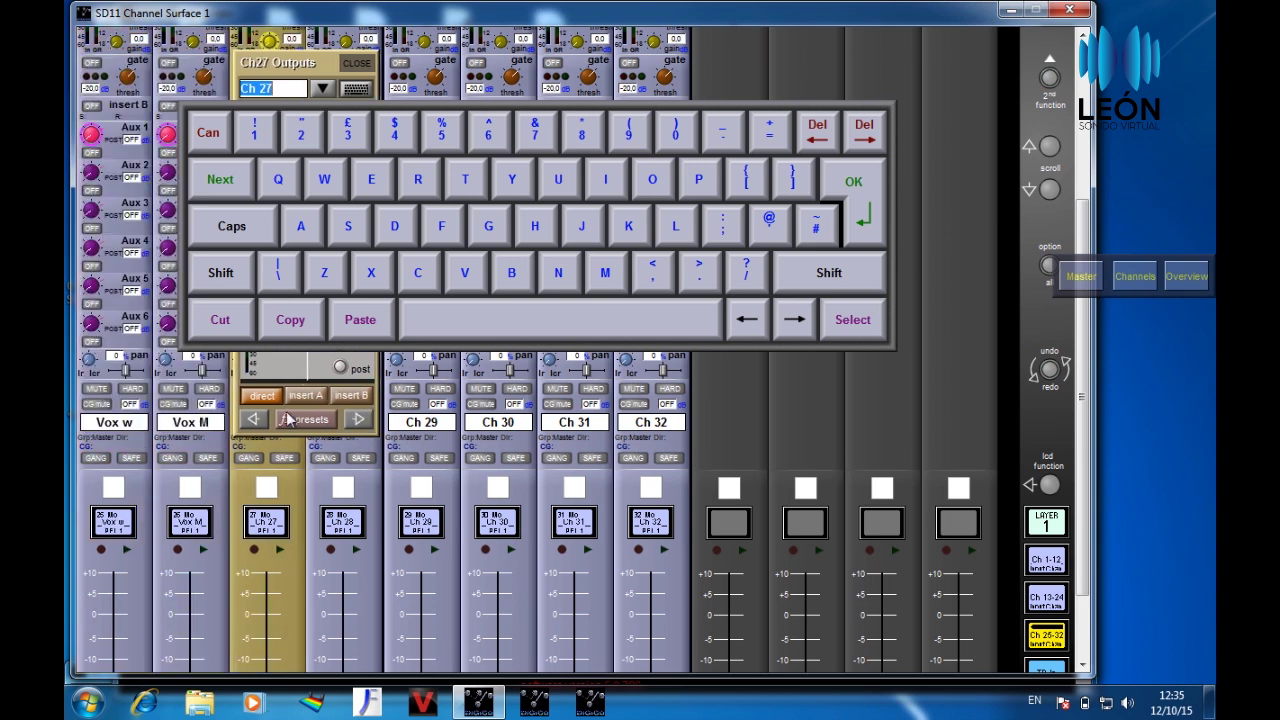
pyautogui.write('Bongo')
pyautogui.click(360, 419)
pyautogui.write('Conga L')
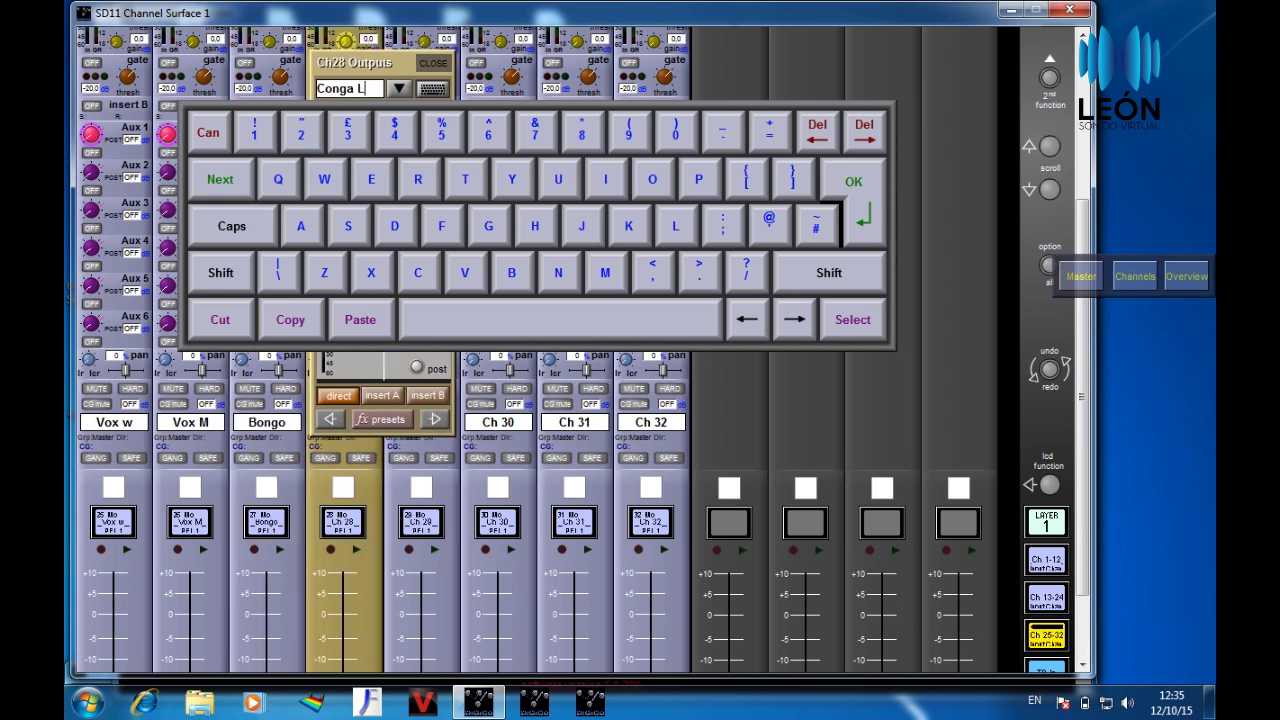
pyautogui.press('Return')
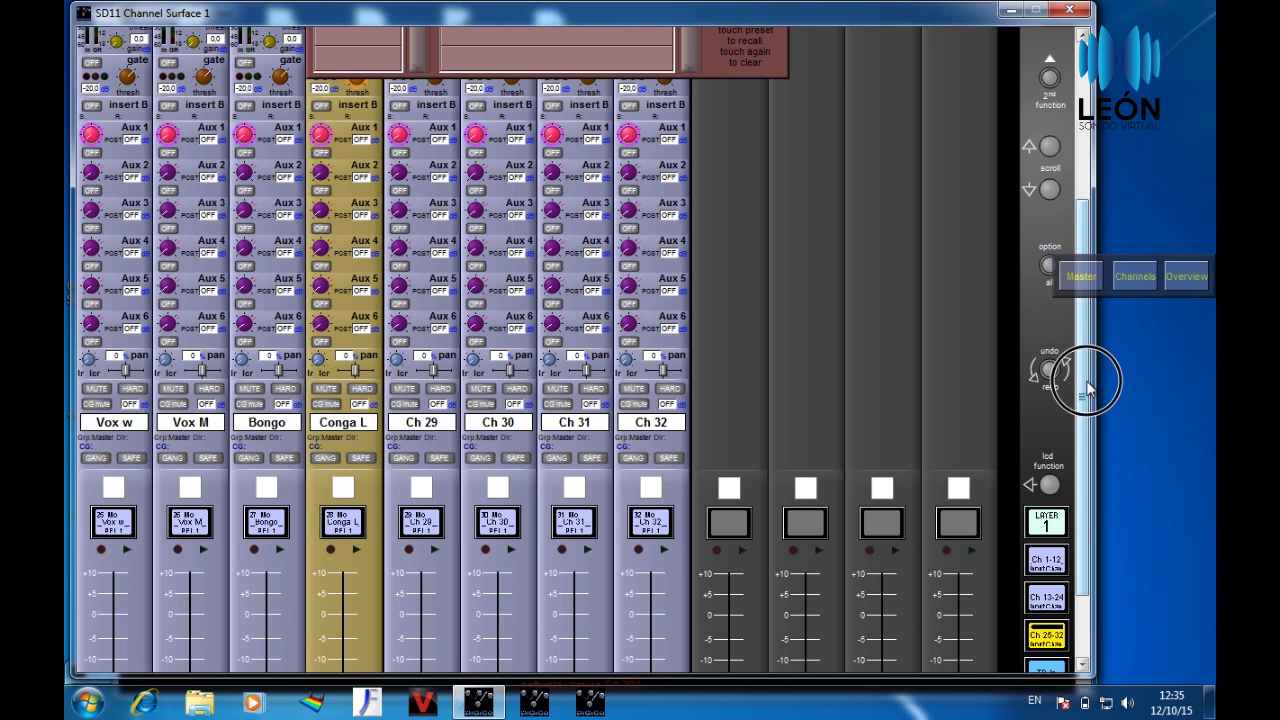
# - Rename input channel 28 as "Conga Mid"
pyautogui.scroll(-1, 1085, 375)
pyautogui.click(335, 413)
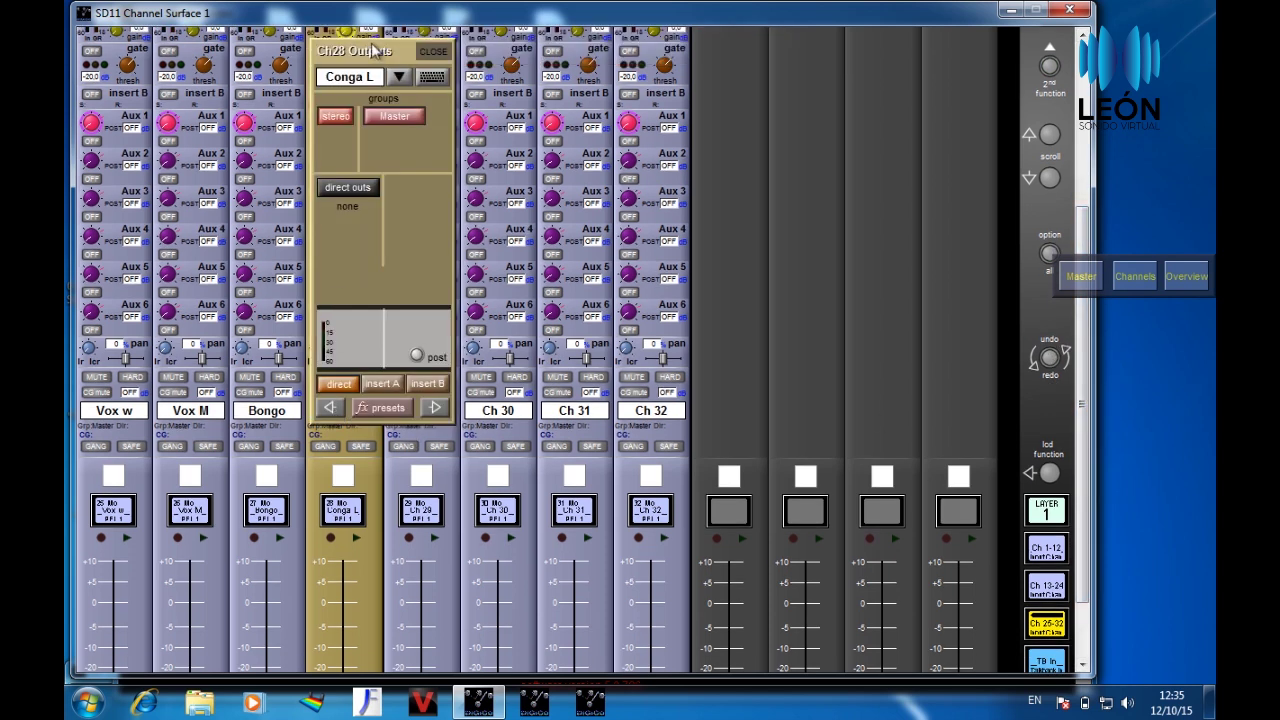
pyautogui.click(380, 77)
pyautogui.click(380, 77)
pyautogui.press('BackSpace')
pyautogui.write('Mid')
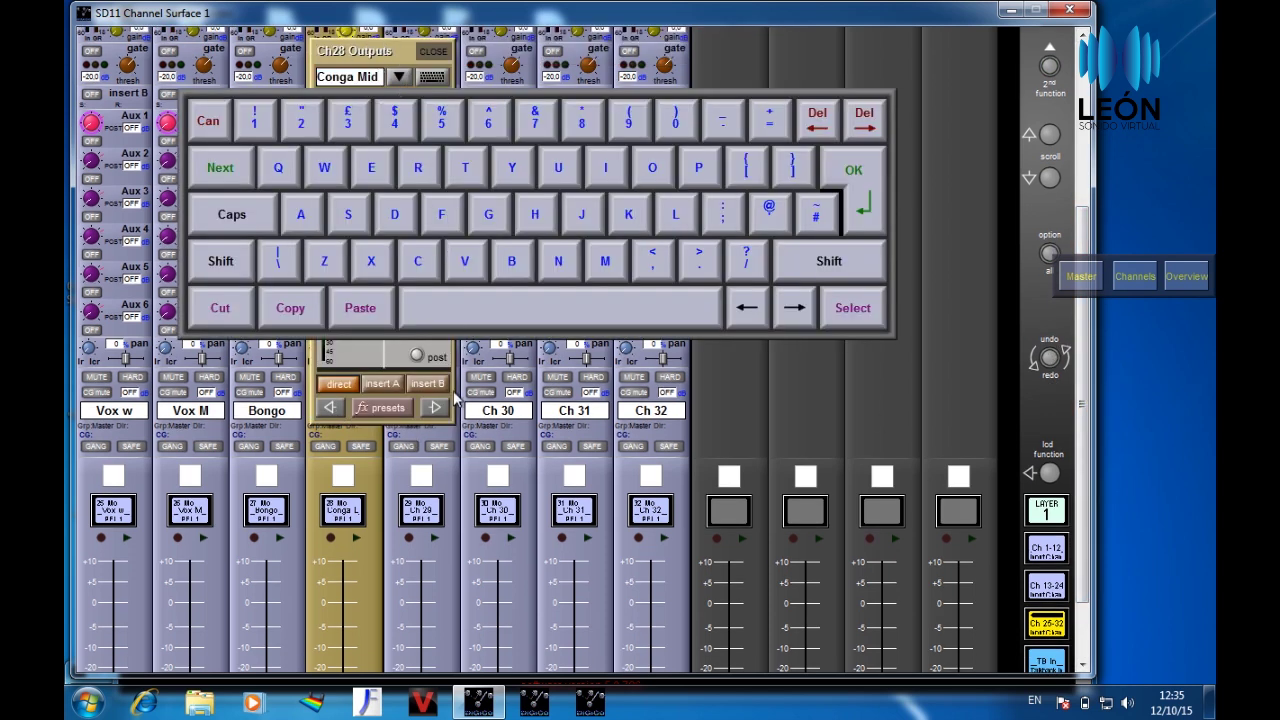
# - Name input channel 29 "Conga Hi" and input channel 30 "Timbal"
pyautogui.click(440, 407)
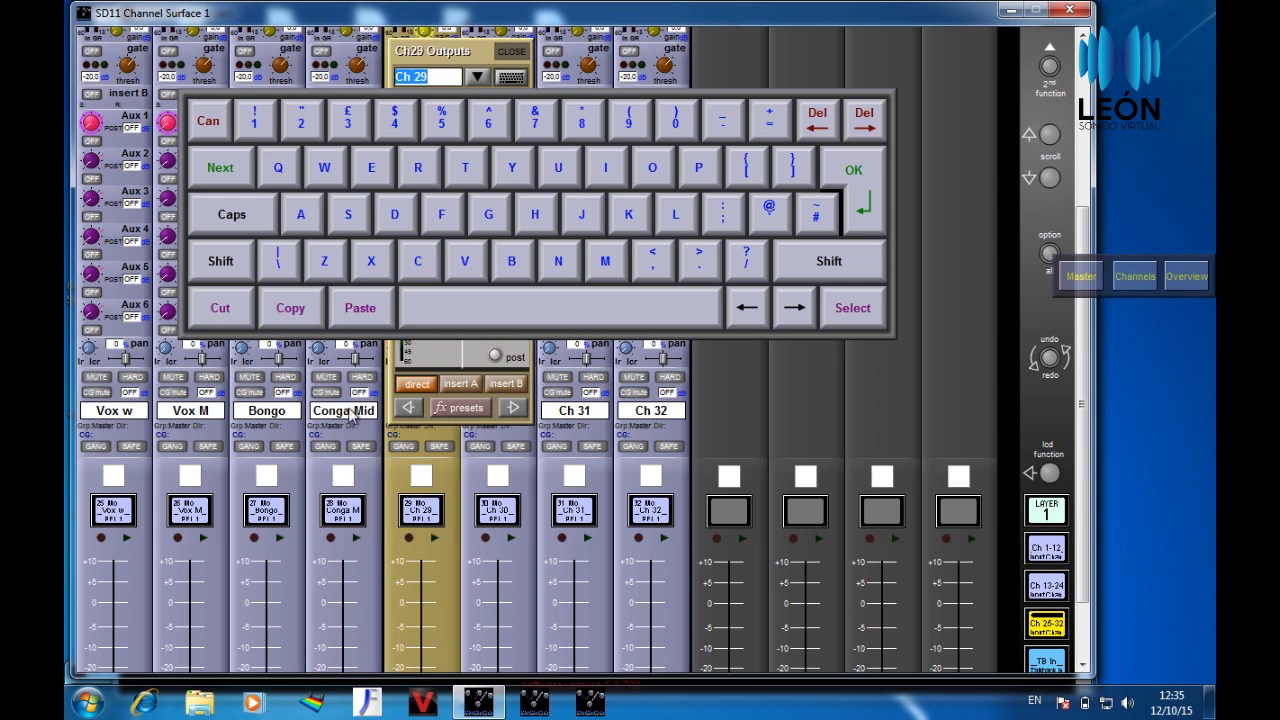
pyautogui.write('Conga Hi')
pyautogui.click(512, 407)
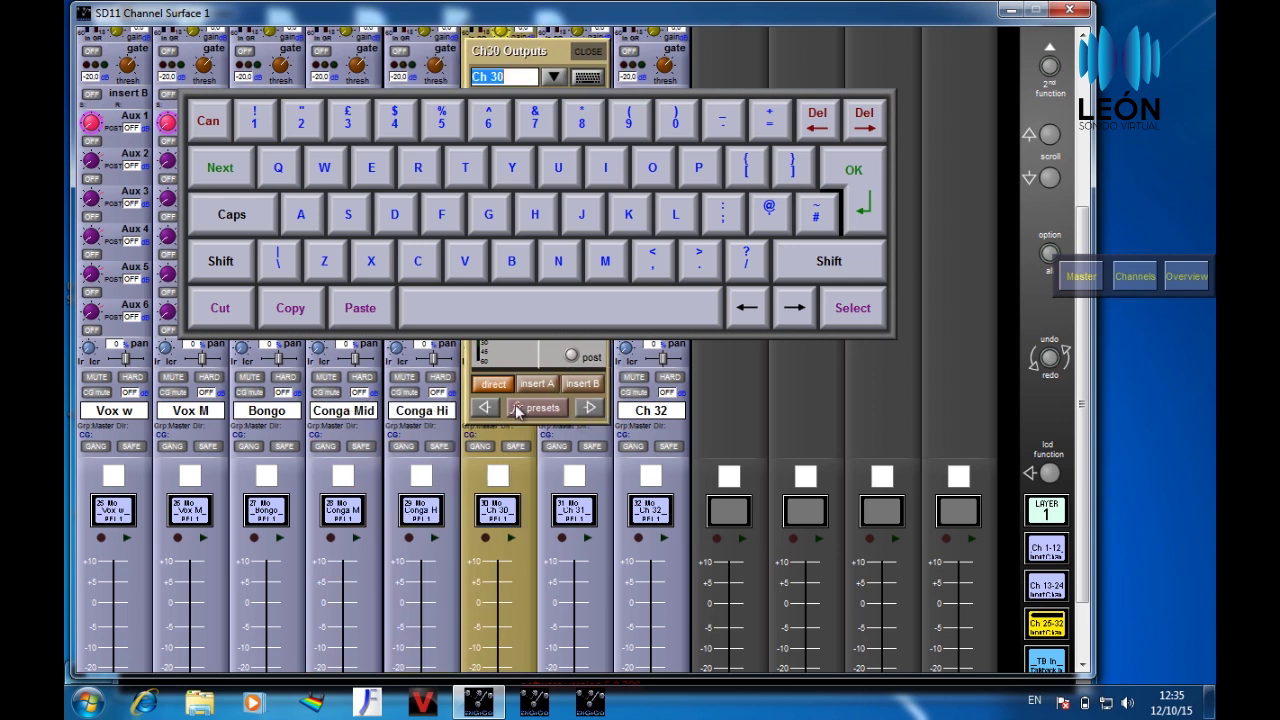
pyautogui.write('Timbal')
# - Name input channel 31 "Toys" and close the channel outputs view, leaving channel 32 with its default name
pyautogui.click(590, 407)
pyautogui.write('Toys')
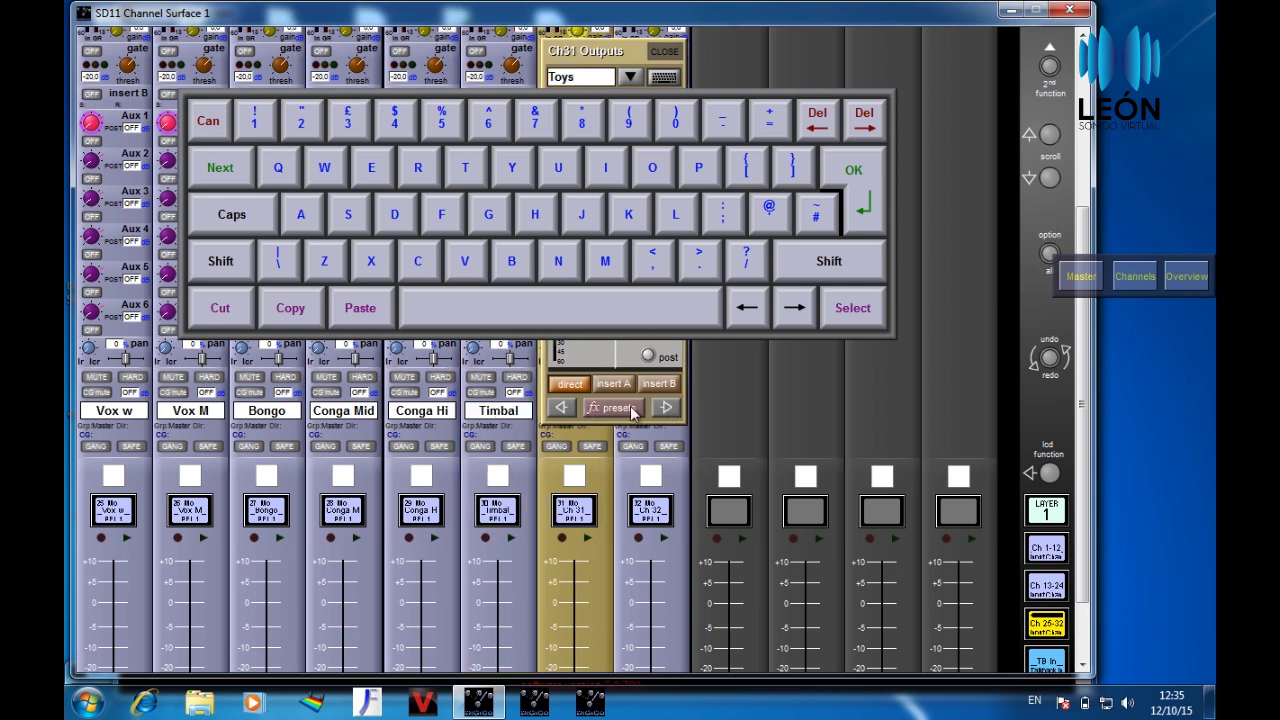
pyautogui.click(666, 407)
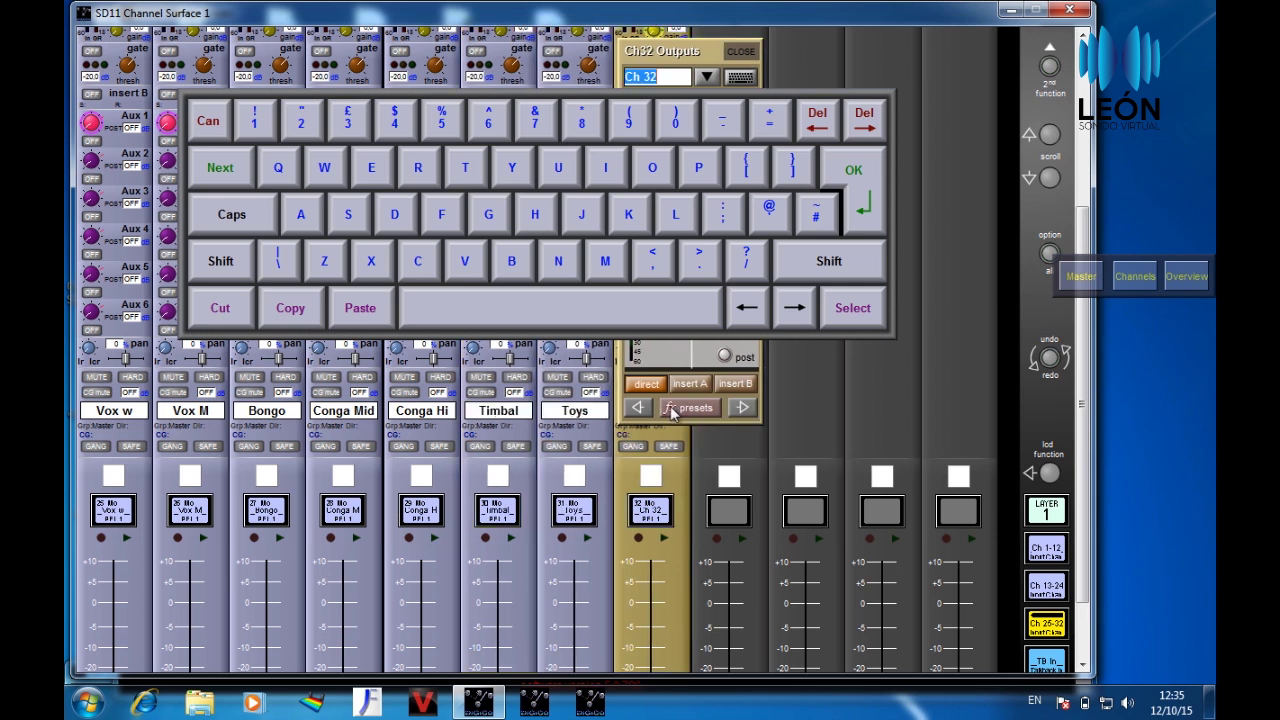
pyautogui.click(743, 50)
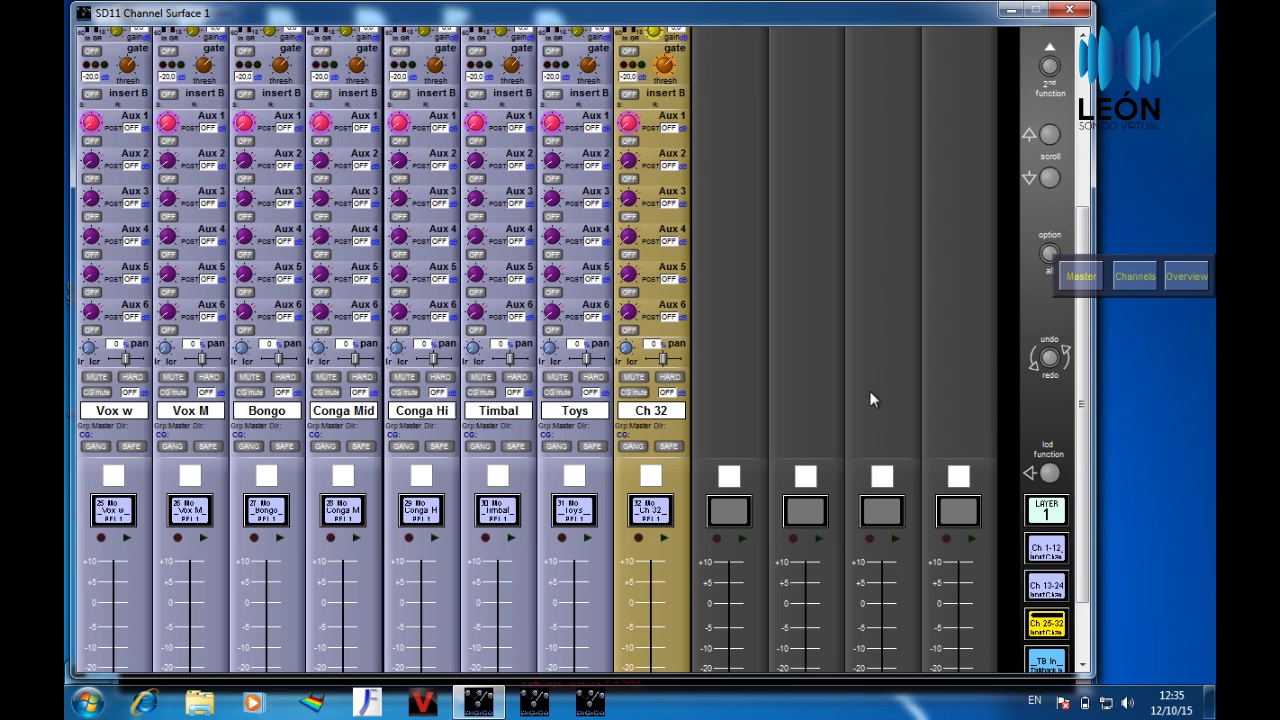
# - Review the channel names in the Ch 1-12, Ch 13-24 and Ch 25-32 banks, returning to Ch 1-12
pyautogui.moveTo(1080, 414); pyautogui.dragTo(1083, 557)
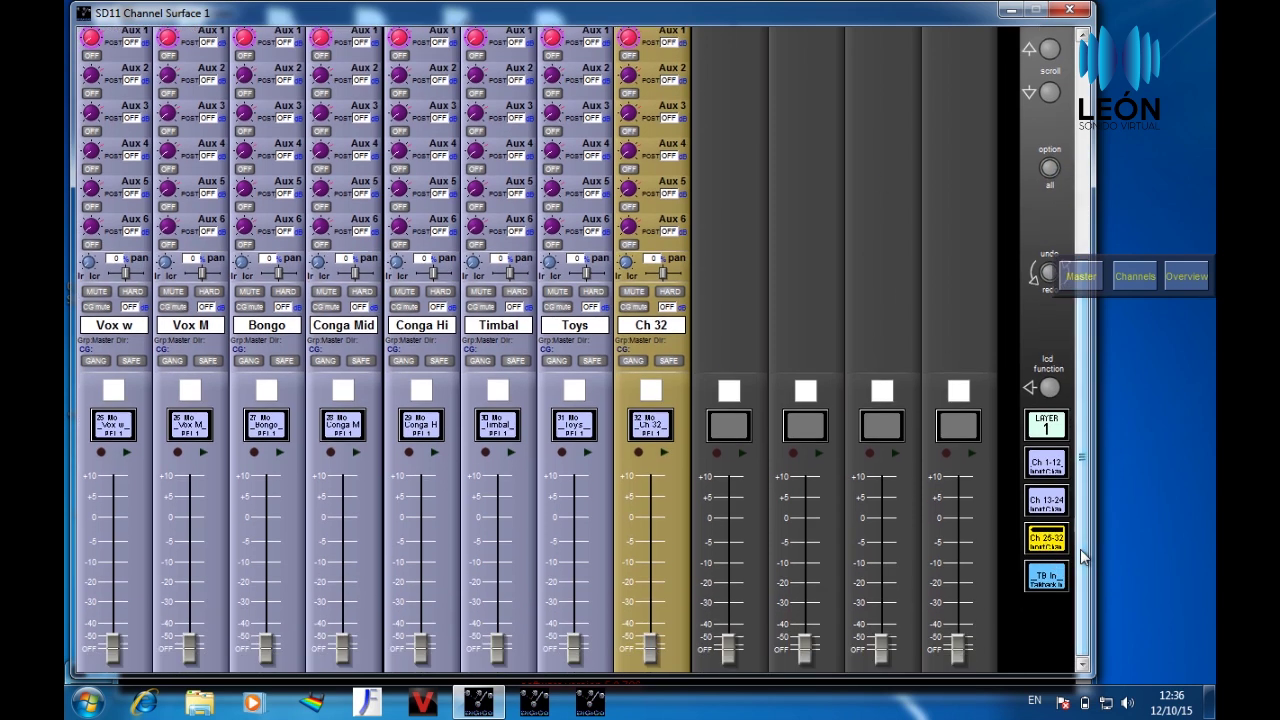
pyautogui.click(1047, 464)
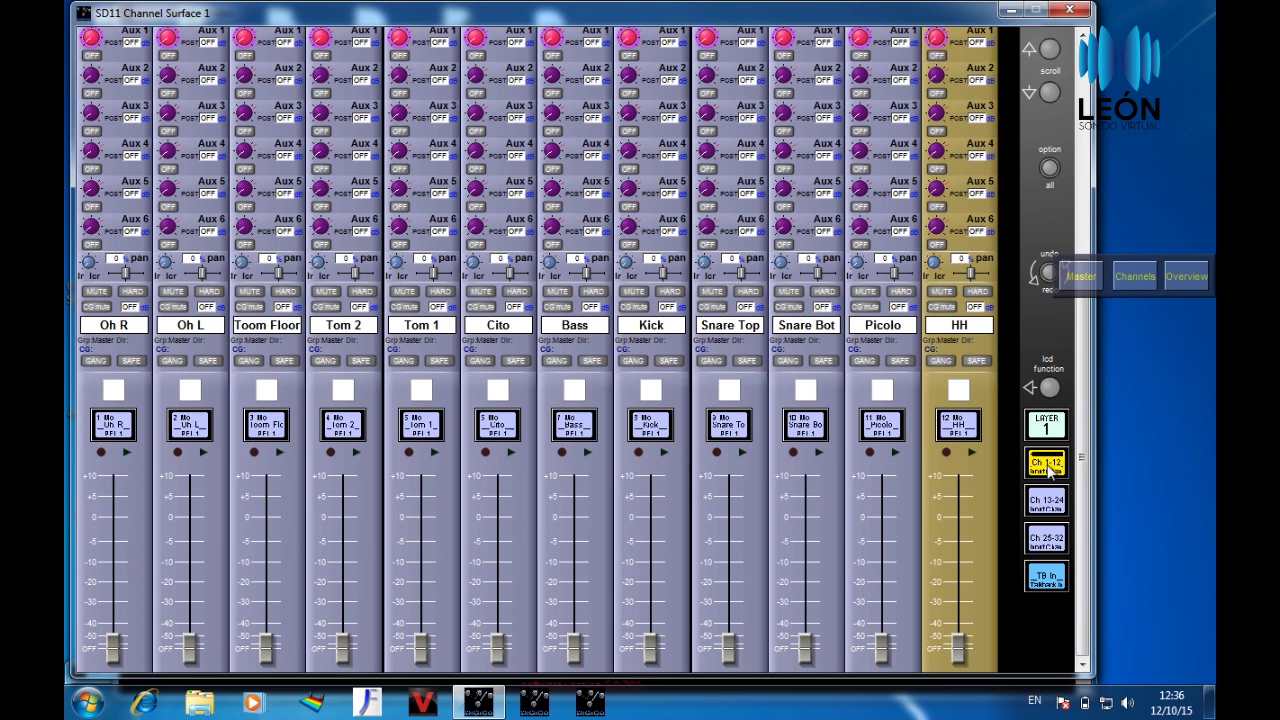
pyautogui.click(1047, 501)
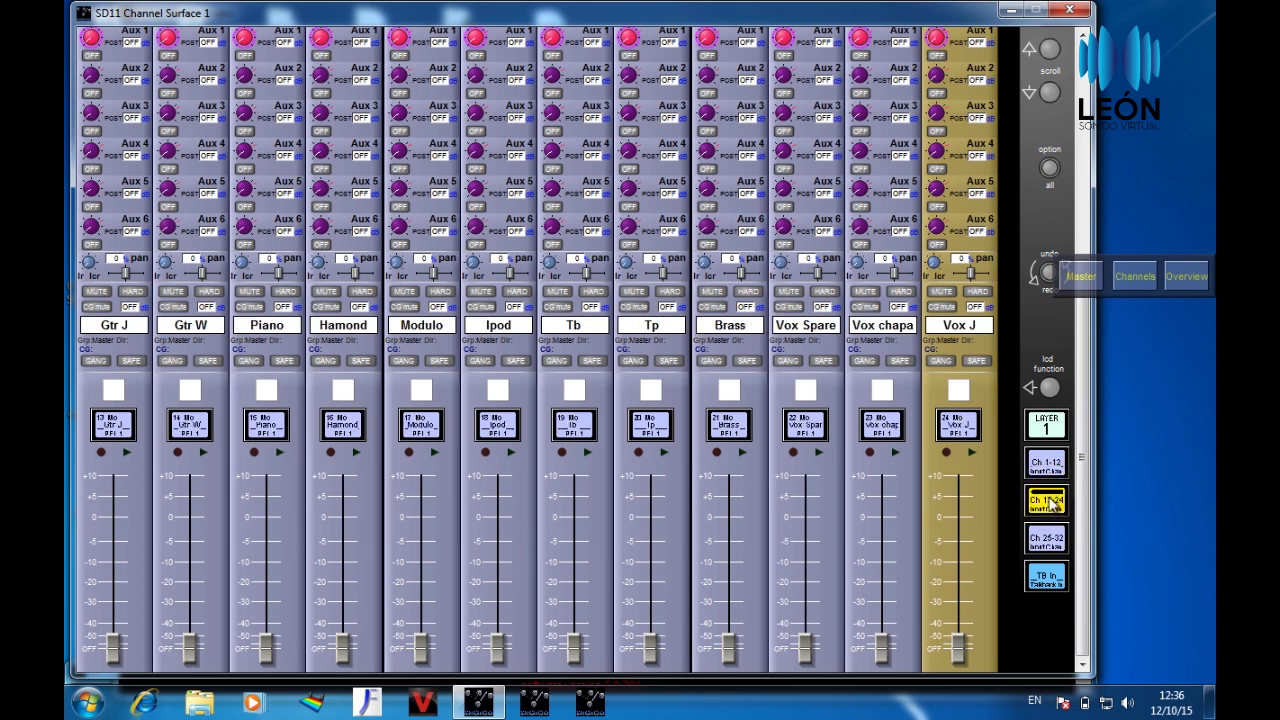
pyautogui.click(1051, 540)
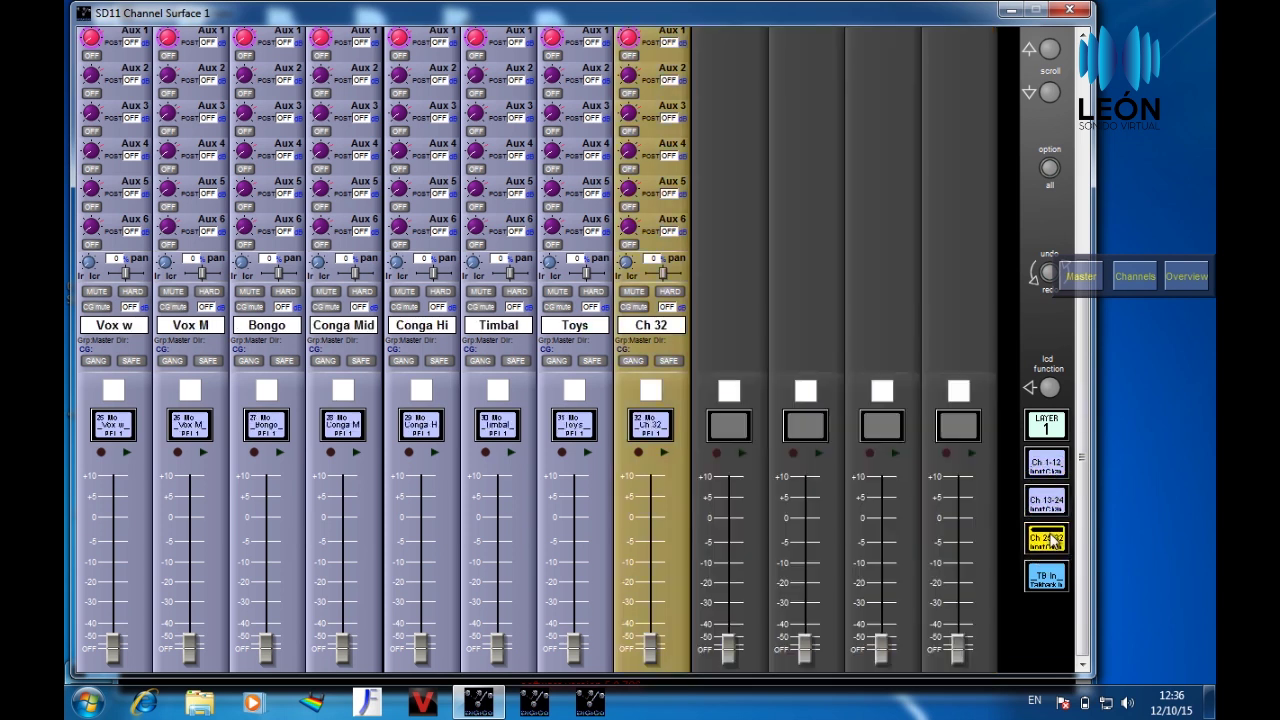
pyautogui.click(1047, 463)
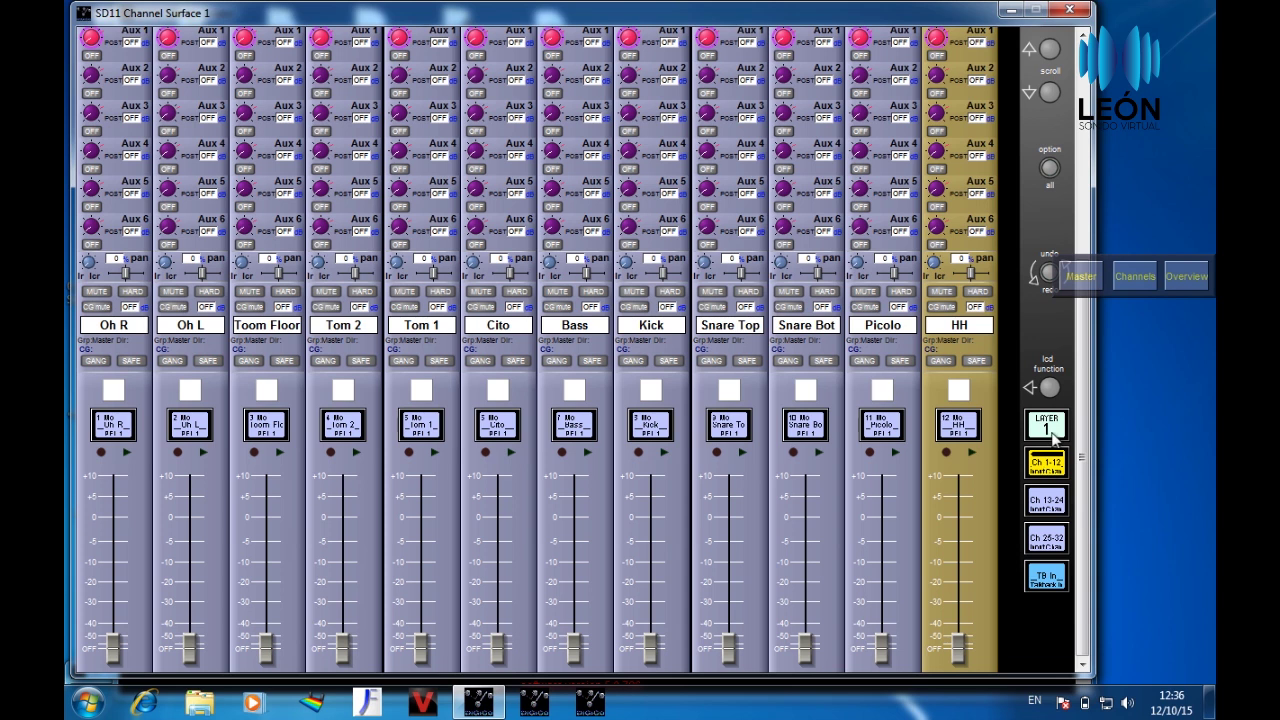